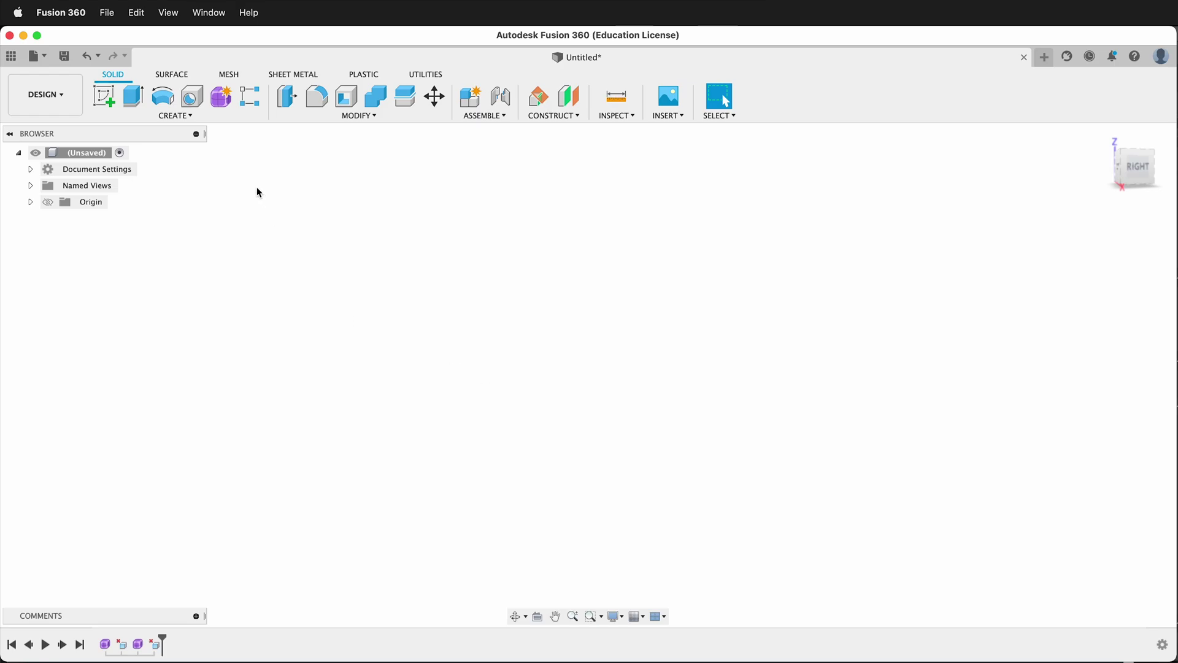
# - Start a form and create a center-rectangle box about 542 mm long and 400 mm wide with a height of 550 mm
pyautogui.click(222, 103)
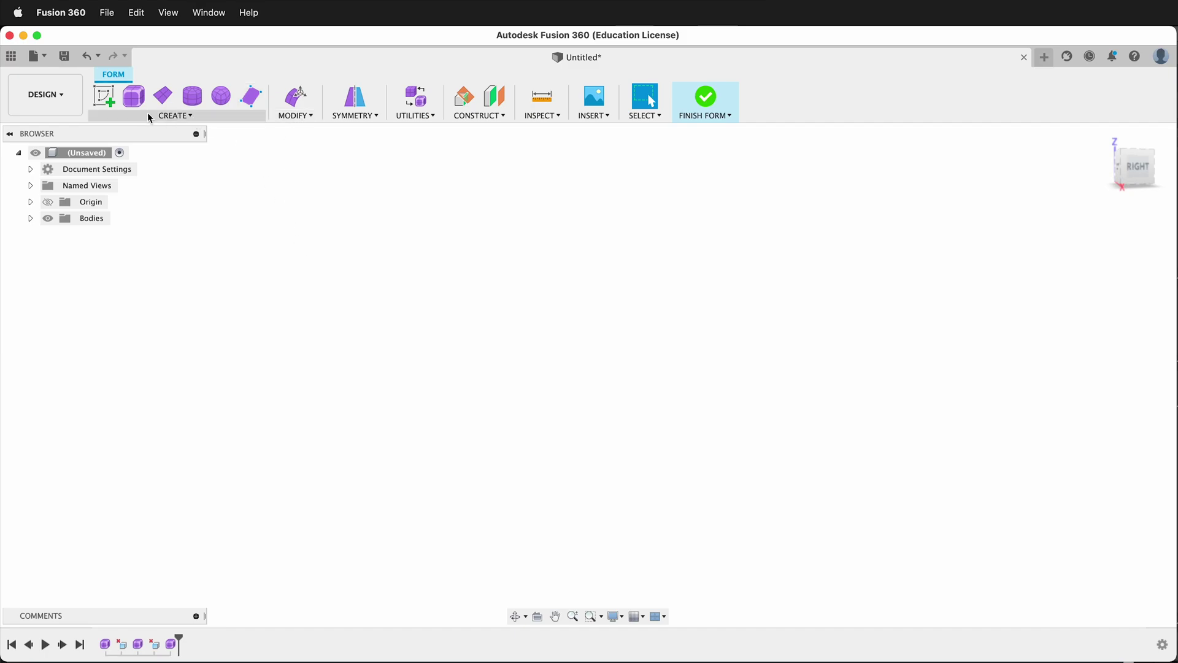
pyautogui.click(134, 100)
pyautogui.click(743, 377)
pyautogui.click(622, 367)
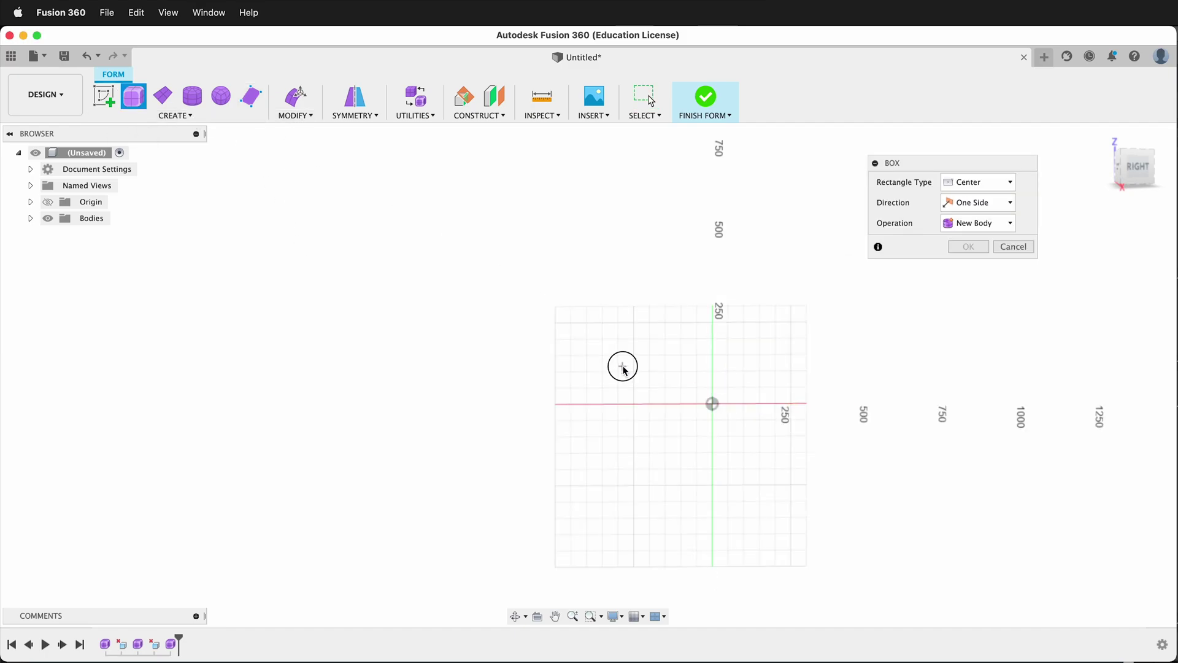
pyautogui.click(706, 428)
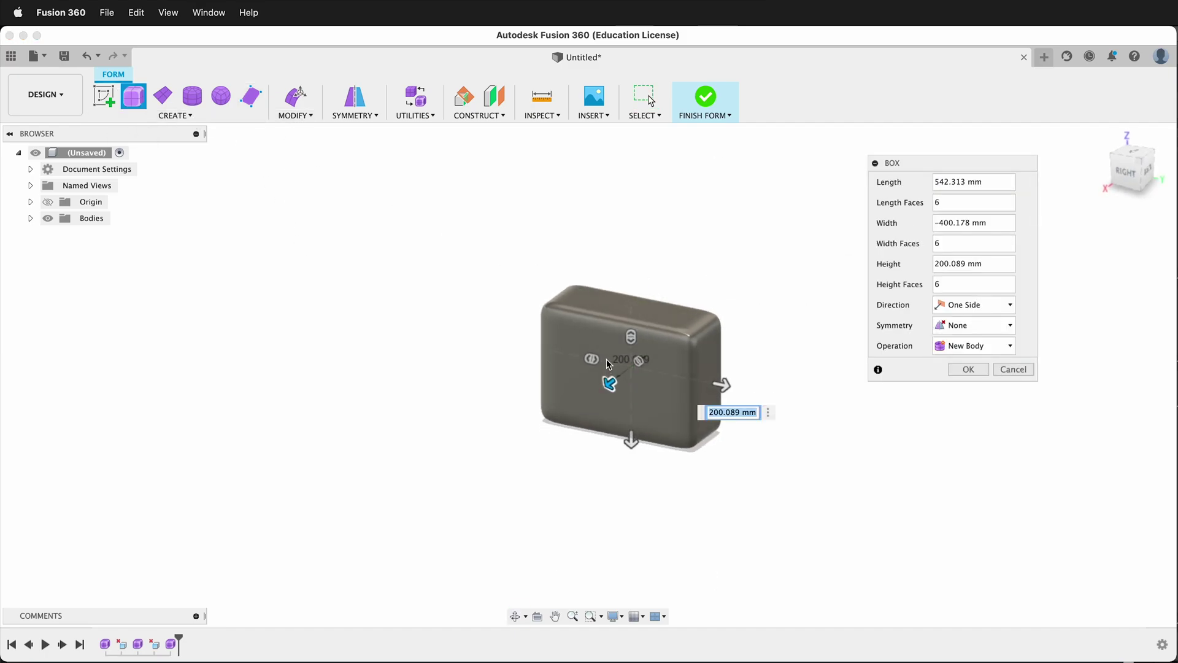
pyautogui.write('550')
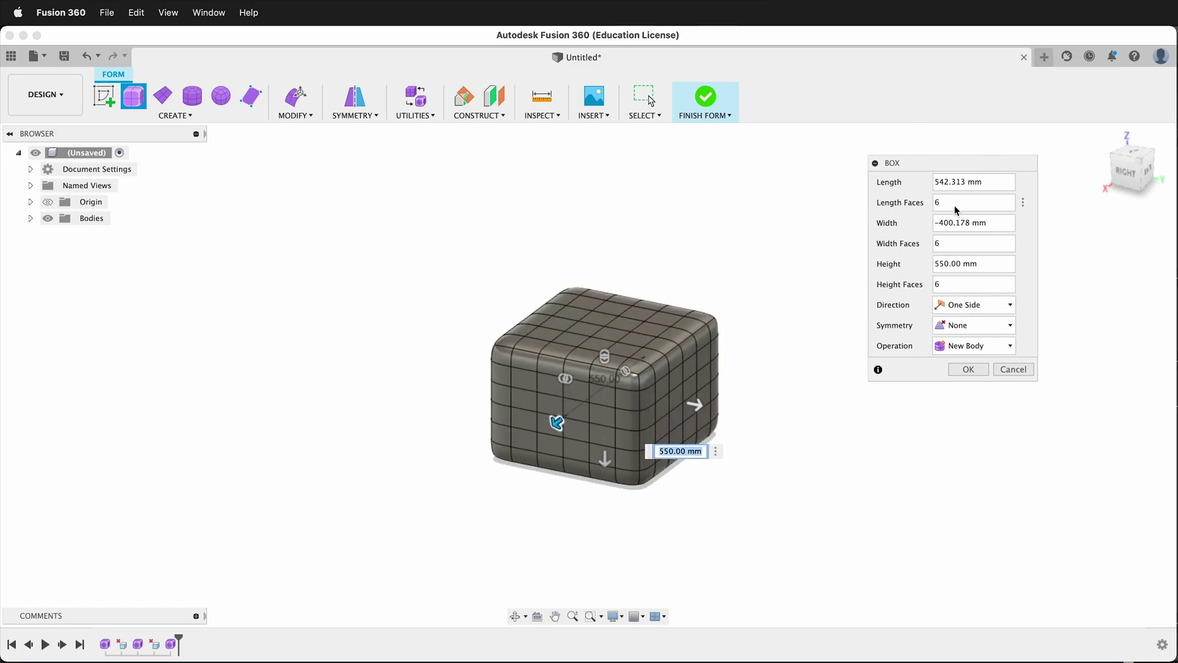
pyautogui.click(973, 370)
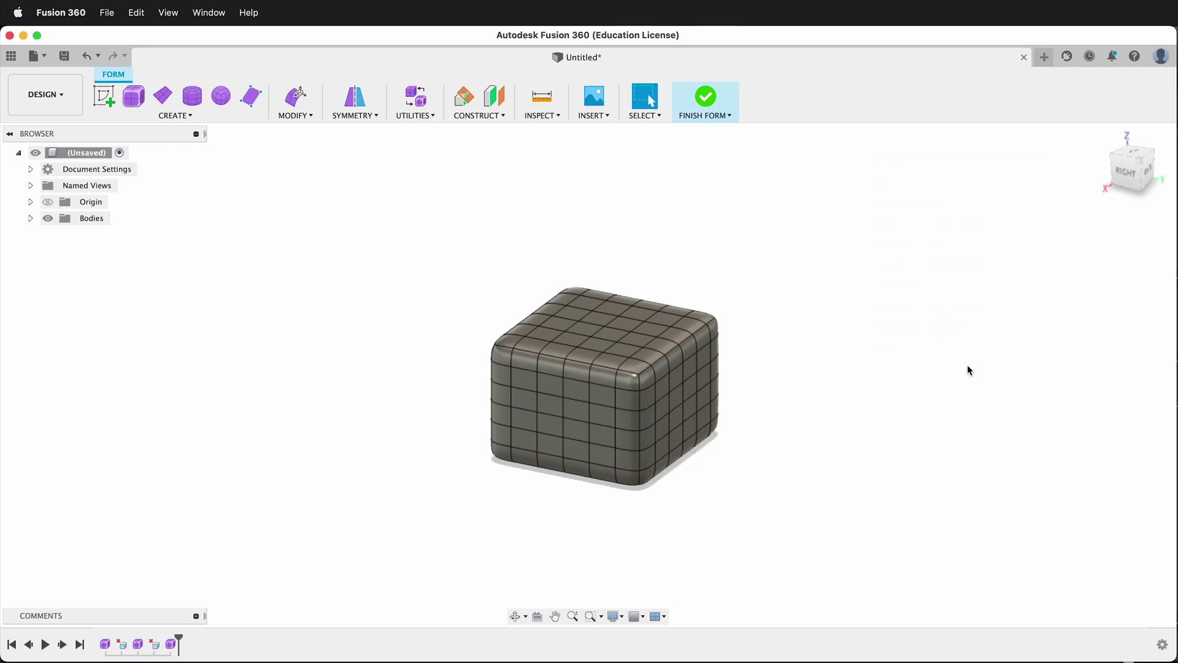
# - Start a Crease and select the top rim edges around the right-back corner and along the back side of the box
pyautogui.click(303, 118)
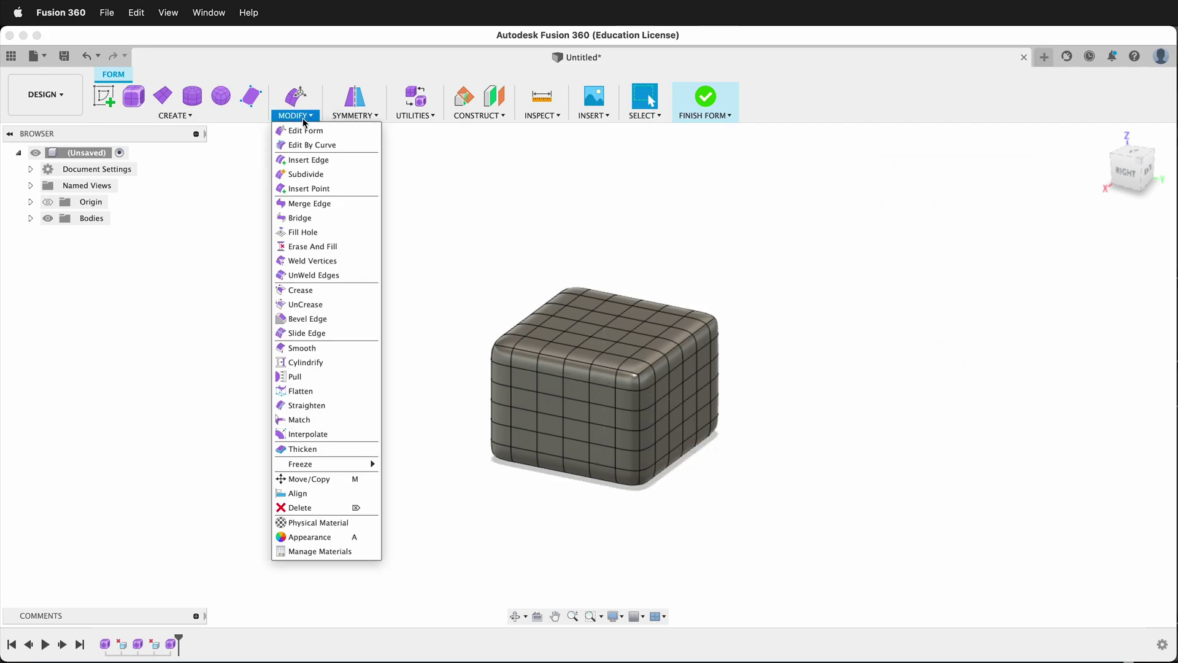
pyautogui.click(320, 290)
pyautogui.scroll(3, 551, 367)
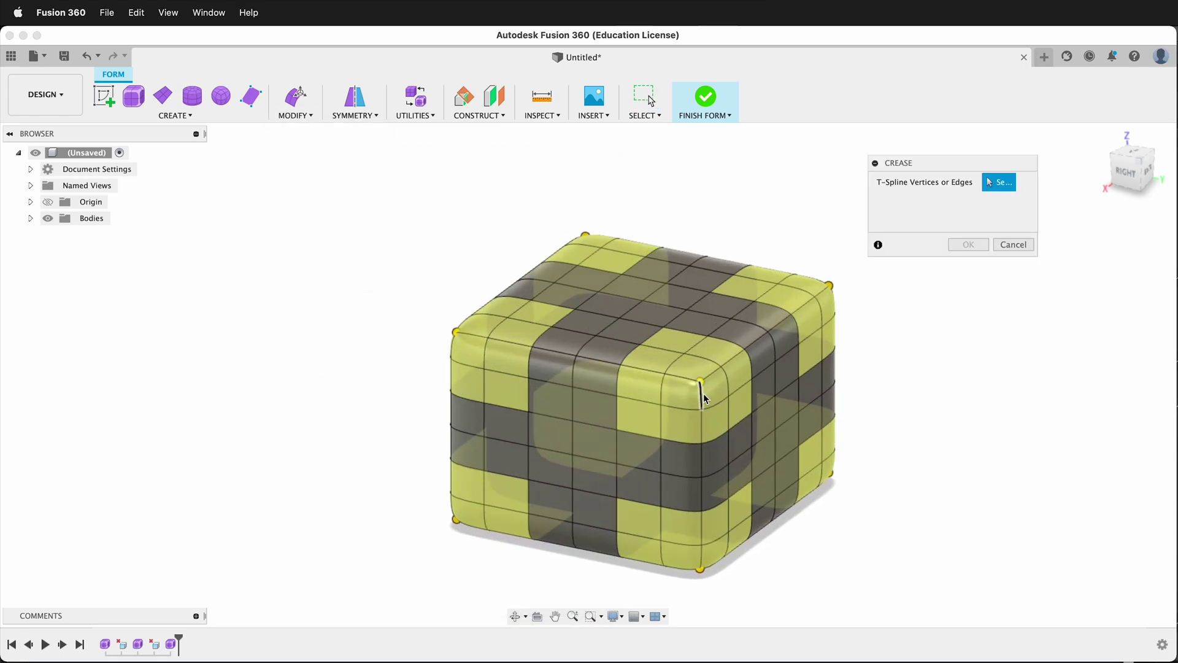
pyautogui.click(682, 377)
pyautogui.click(709, 377)
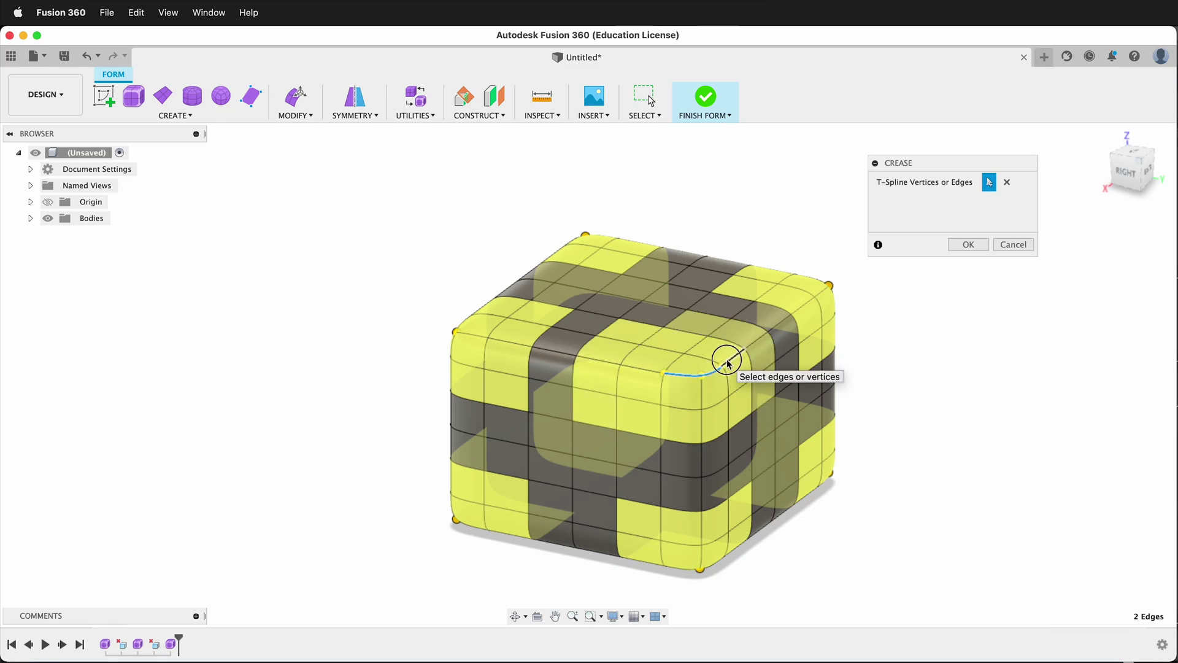
pyautogui.click(765, 335)
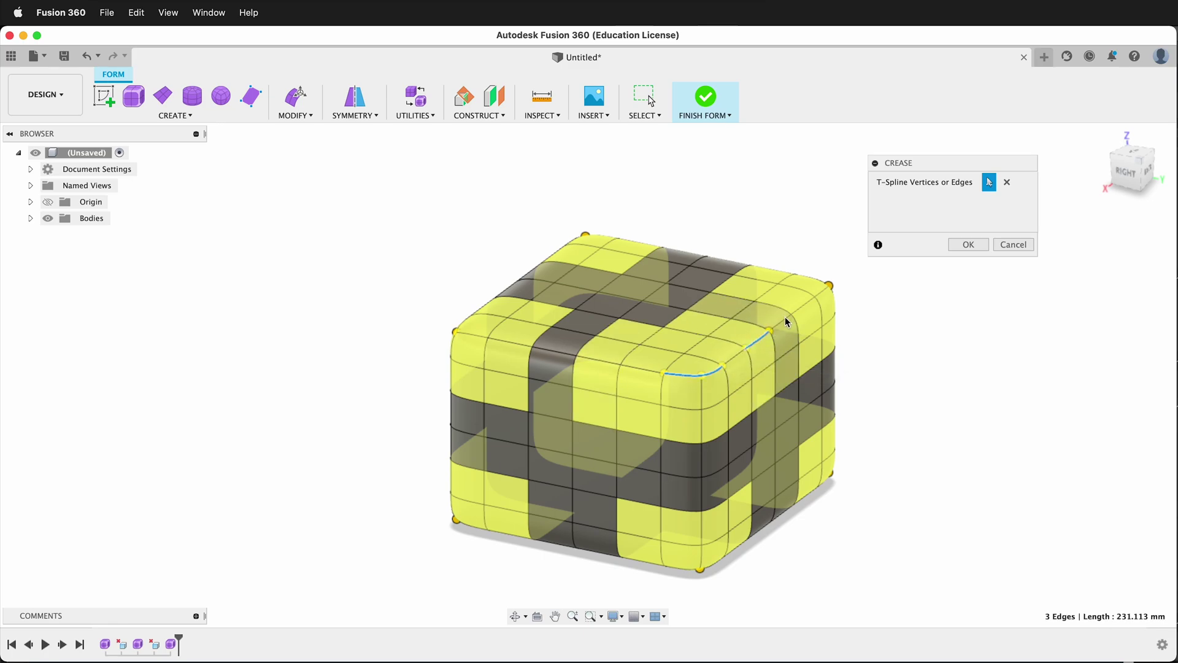
pyautogui.click(783, 327)
pyautogui.click(795, 312)
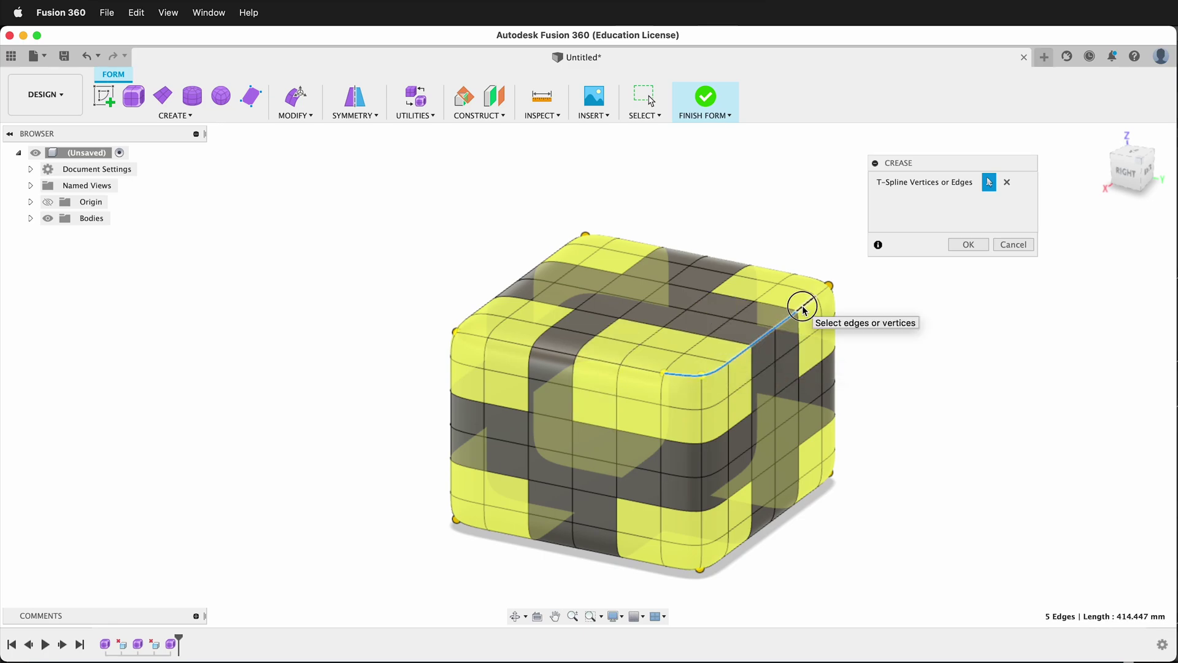
pyautogui.click(819, 293)
# - Add the remaining top rim edges along the box's right side to the crease selection
pyautogui.click(625, 369)
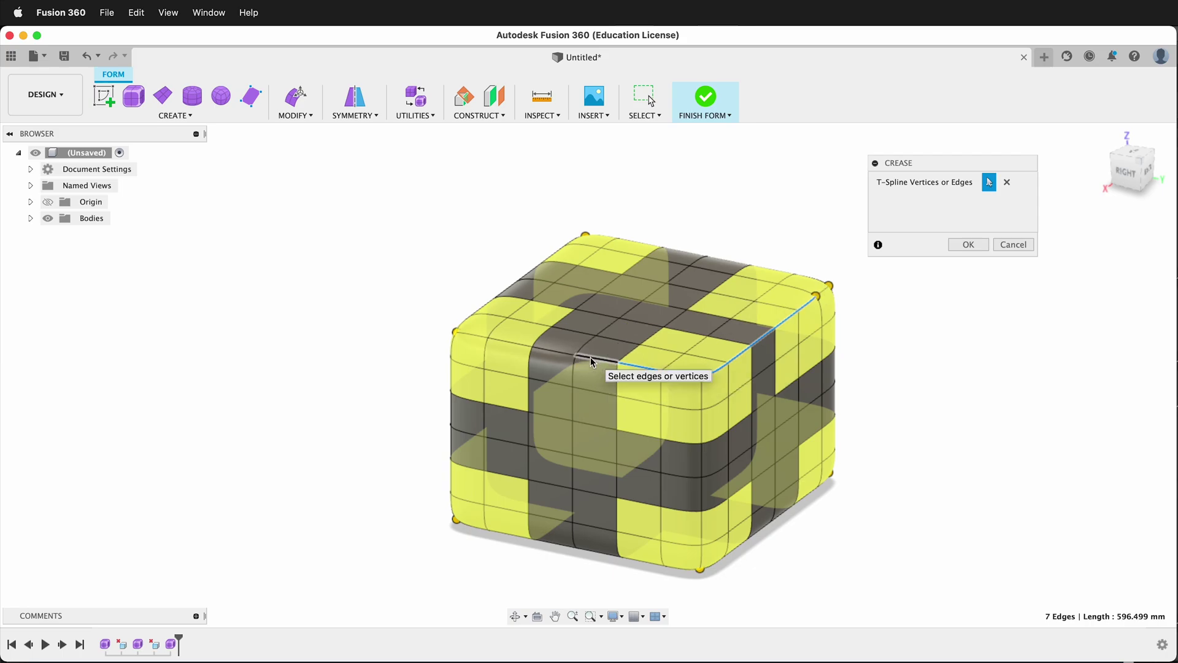
pyautogui.click(598, 366)
pyautogui.click(558, 356)
pyautogui.click(521, 351)
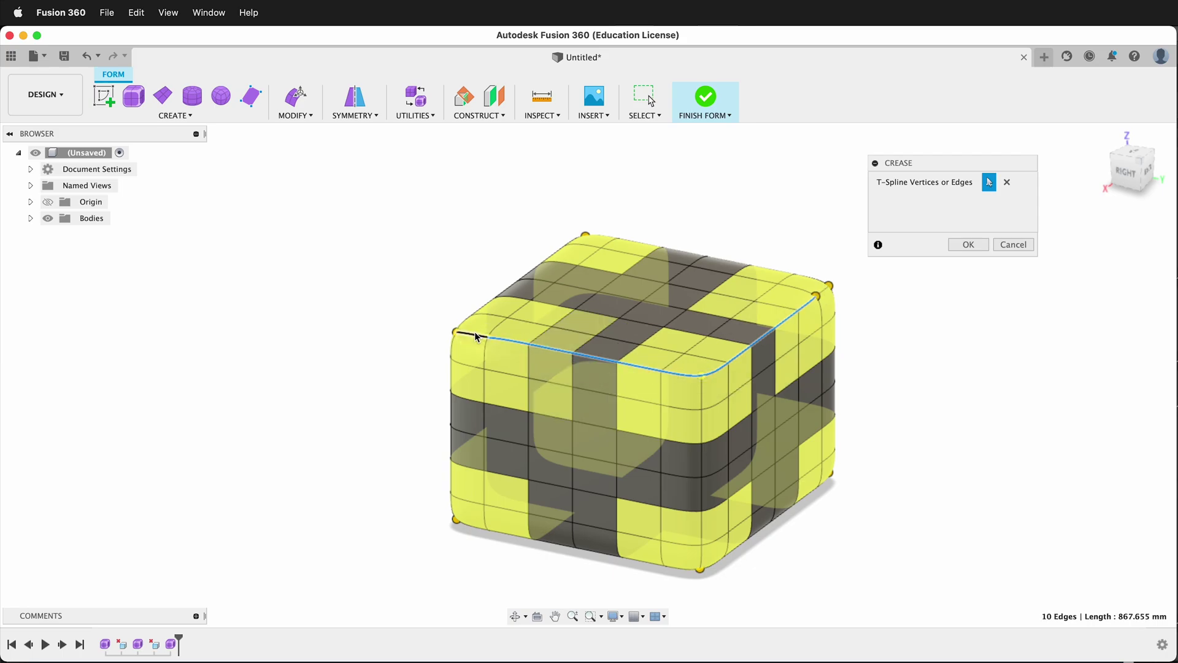
pyautogui.click(473, 335)
# - Extend the crease selection around the front-right corner and along the top rim of the front side
pyautogui.keyDown('shift'); pyautogui.moveTo(457, 367); pyautogui.dragTo(626, 379, button='middle'); pyautogui.keyUp('shift')
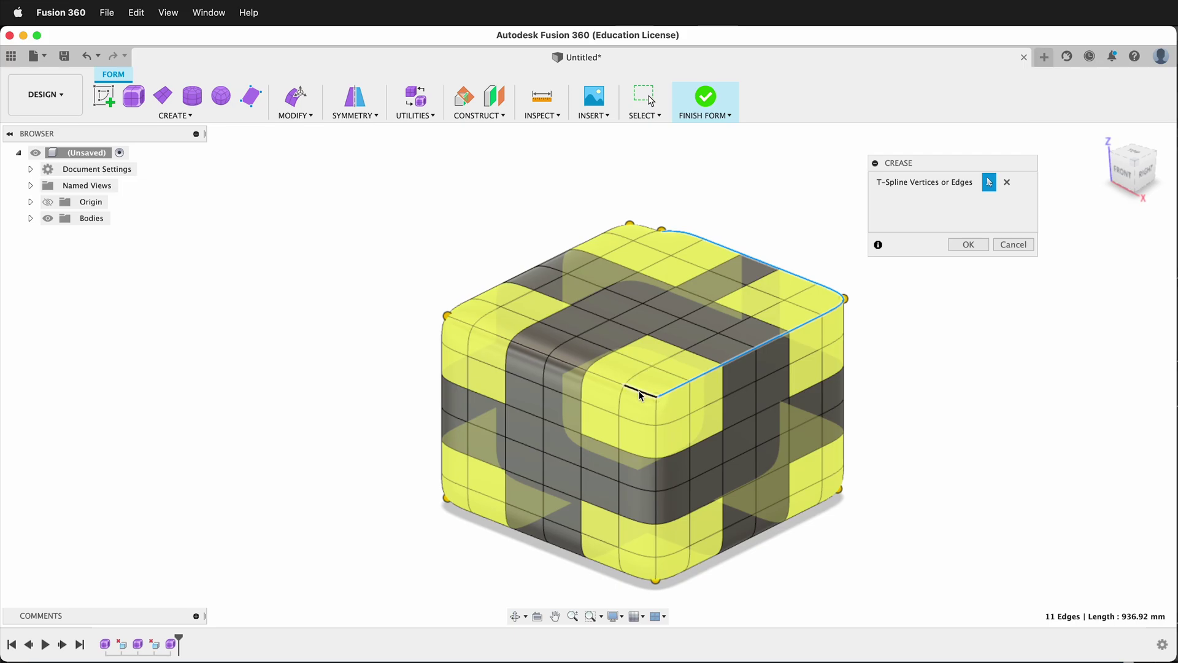
pyautogui.scroll(5, 639, 395)
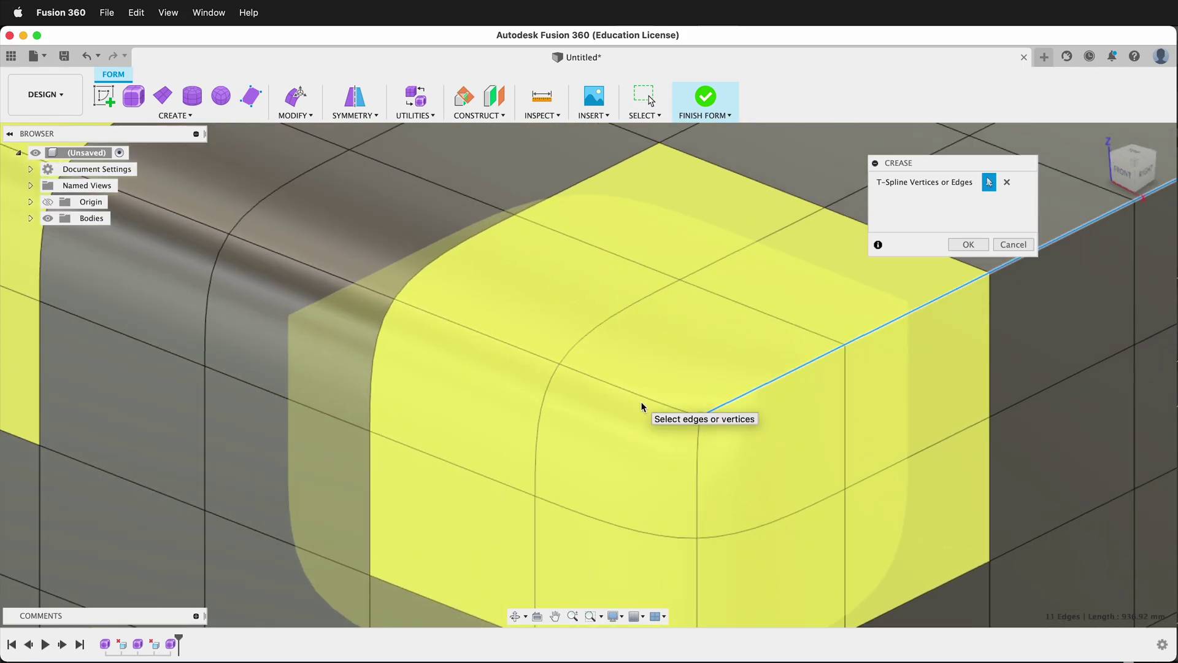
pyautogui.click(641, 399)
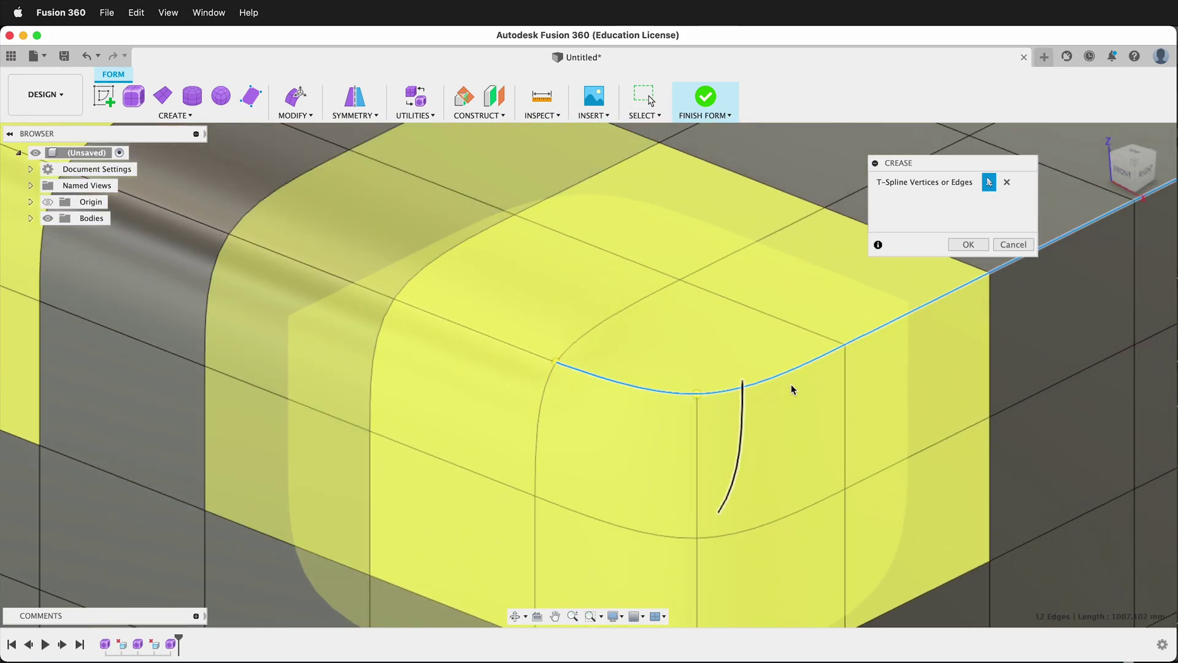
pyautogui.click(491, 339)
pyautogui.moveTo(491, 372); pyautogui.dragTo(554, 402, button='middle')
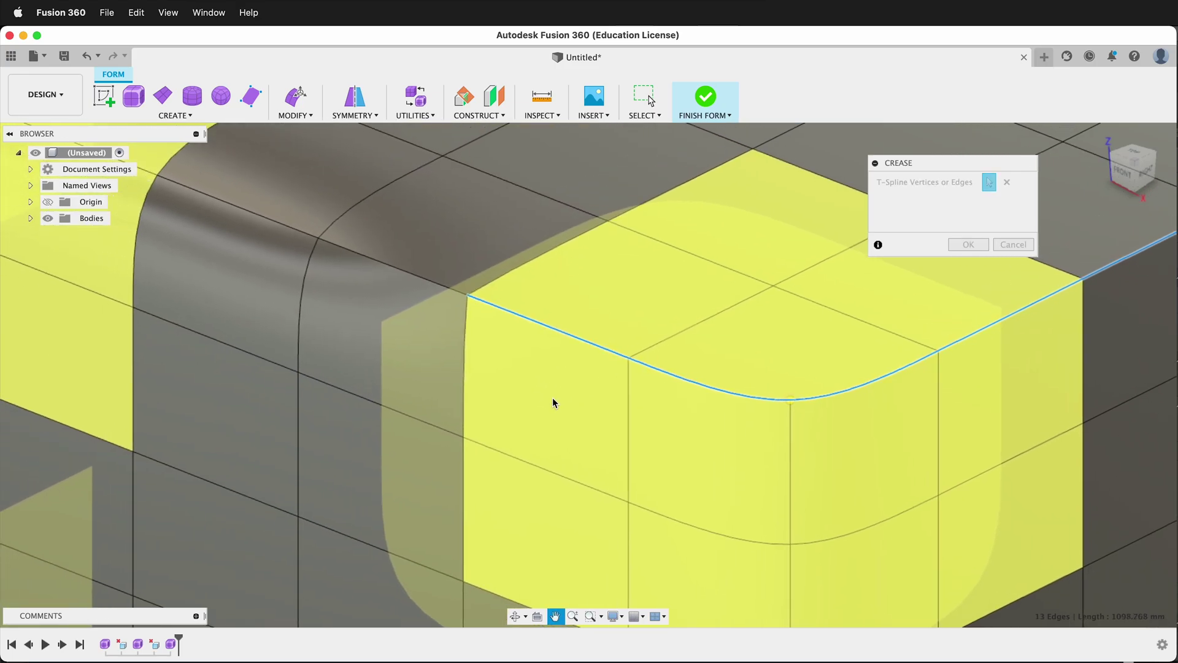
pyautogui.click(429, 280)
pyautogui.click(285, 223)
pyautogui.moveTo(469, 355); pyautogui.dragTo(690, 389, button='middle')
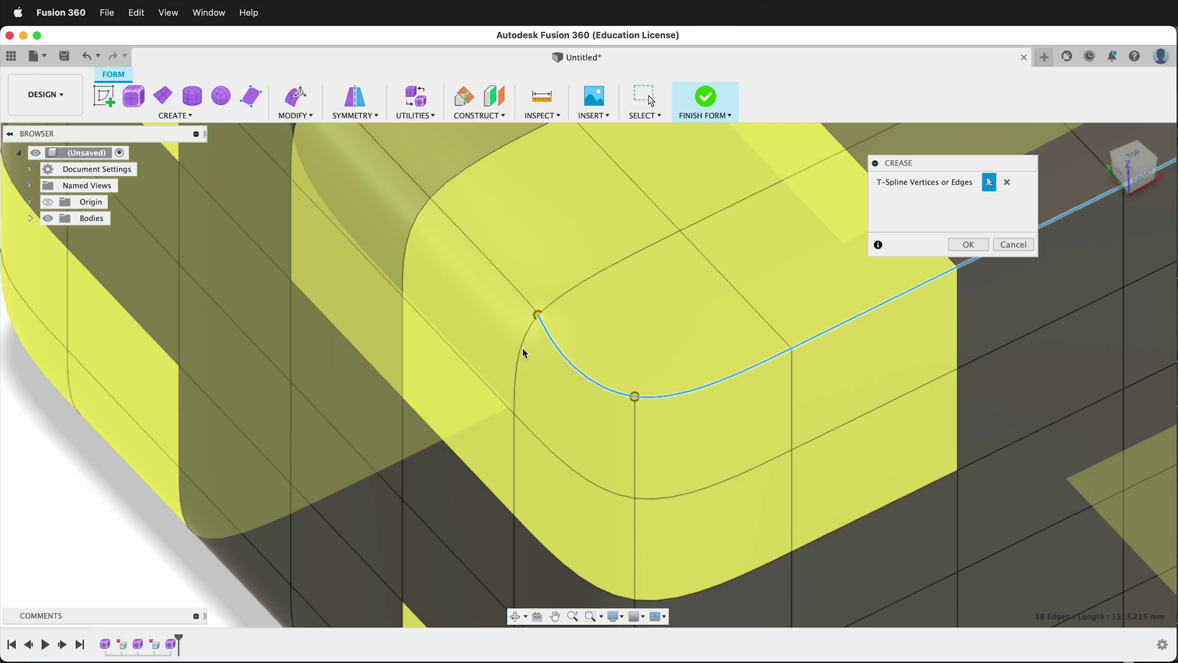
# - Complete the rim loop with the top edges along the left side and apply the crease
pyautogui.click(519, 294)
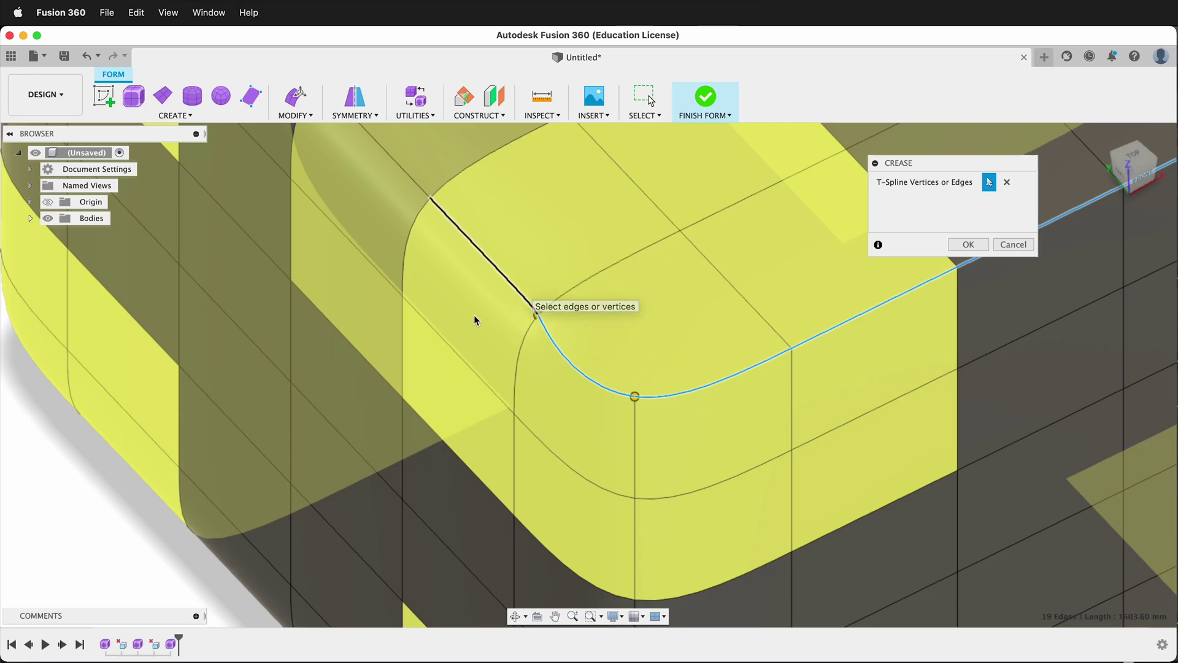
pyautogui.moveTo(485, 346); pyautogui.dragTo(405, 543, button='middle')
pyautogui.click(773, 261)
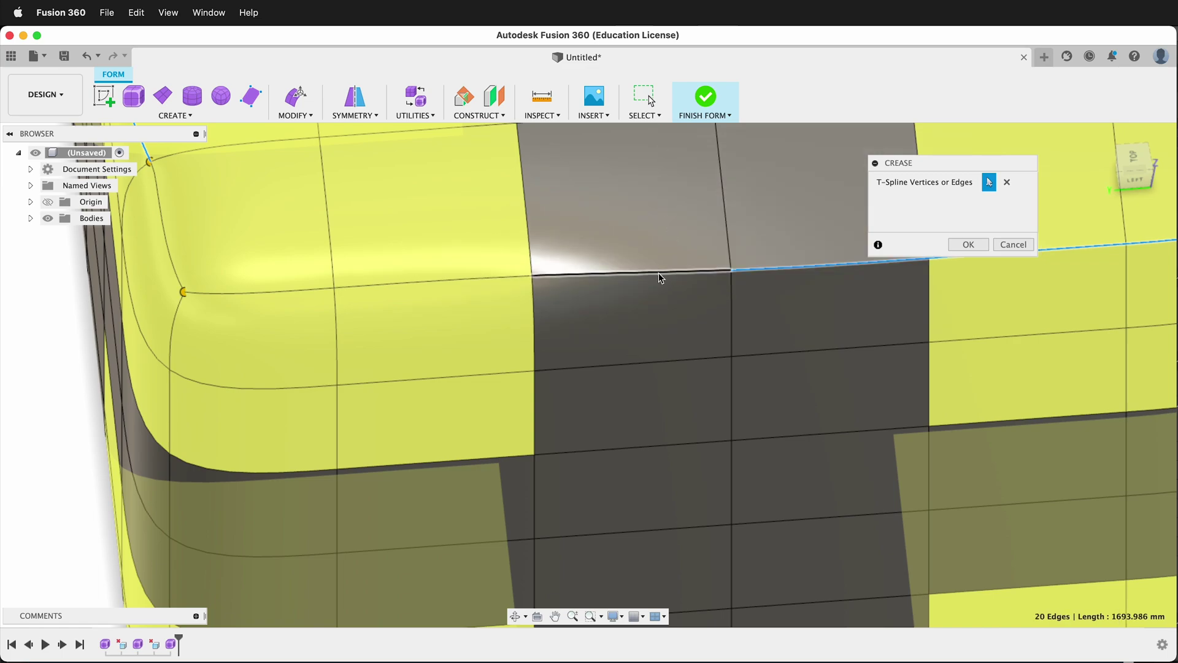
pyautogui.click(693, 272)
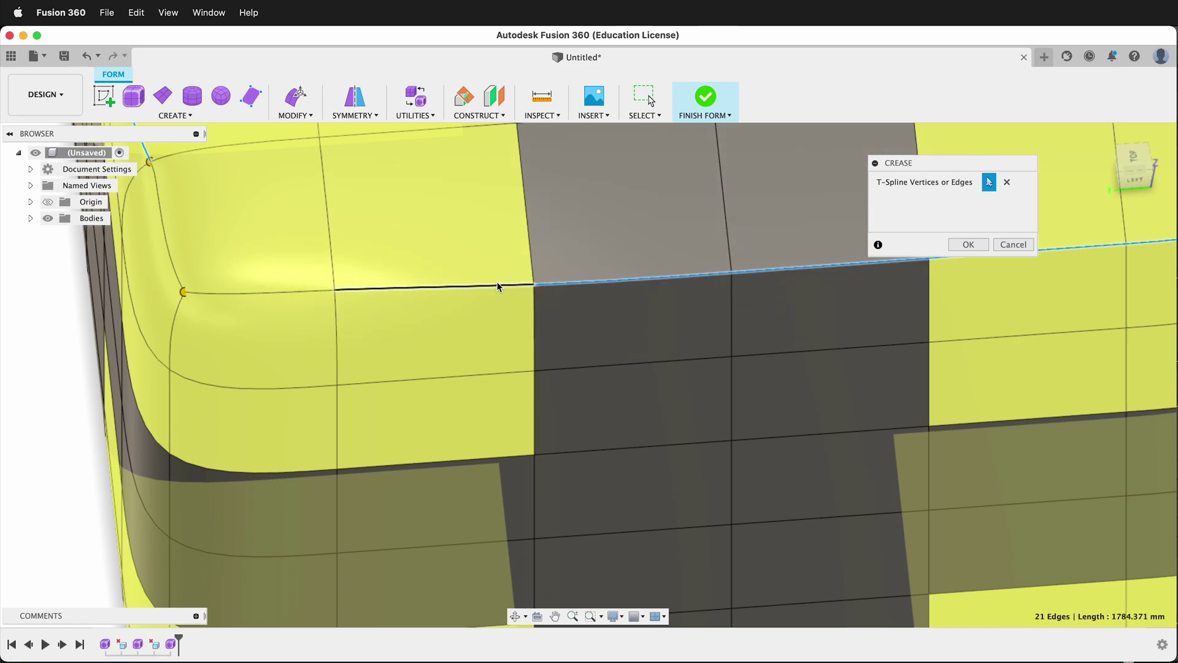
pyautogui.click(381, 288)
pyautogui.click(278, 289)
pyautogui.click(267, 293)
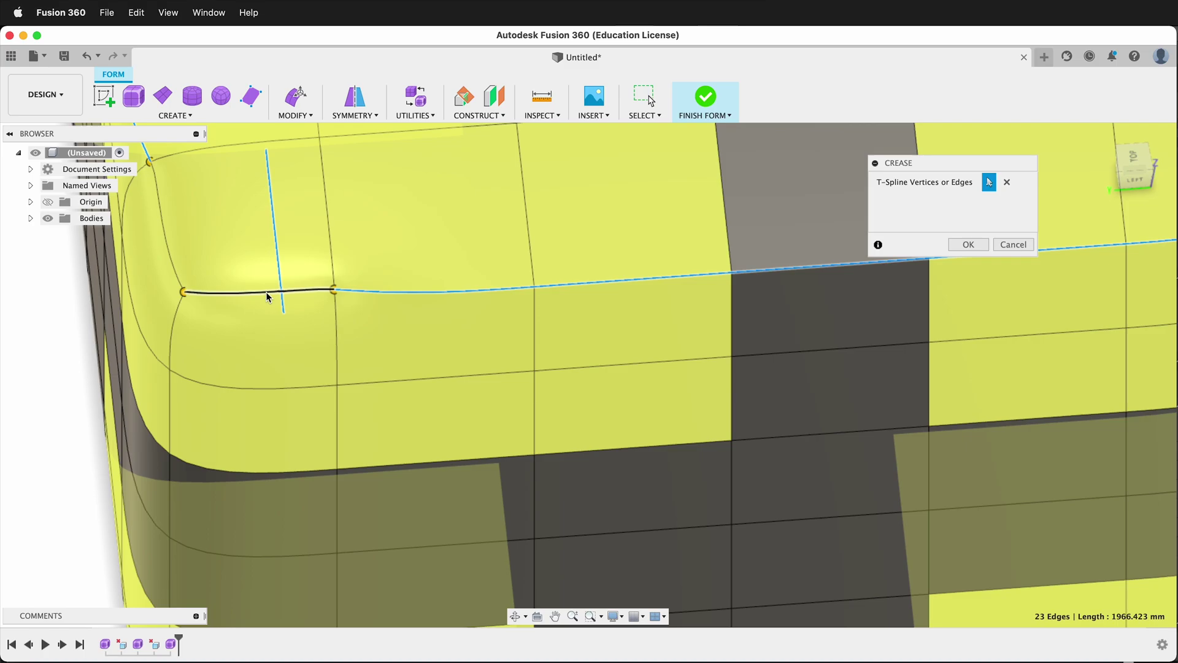
pyautogui.click(273, 279)
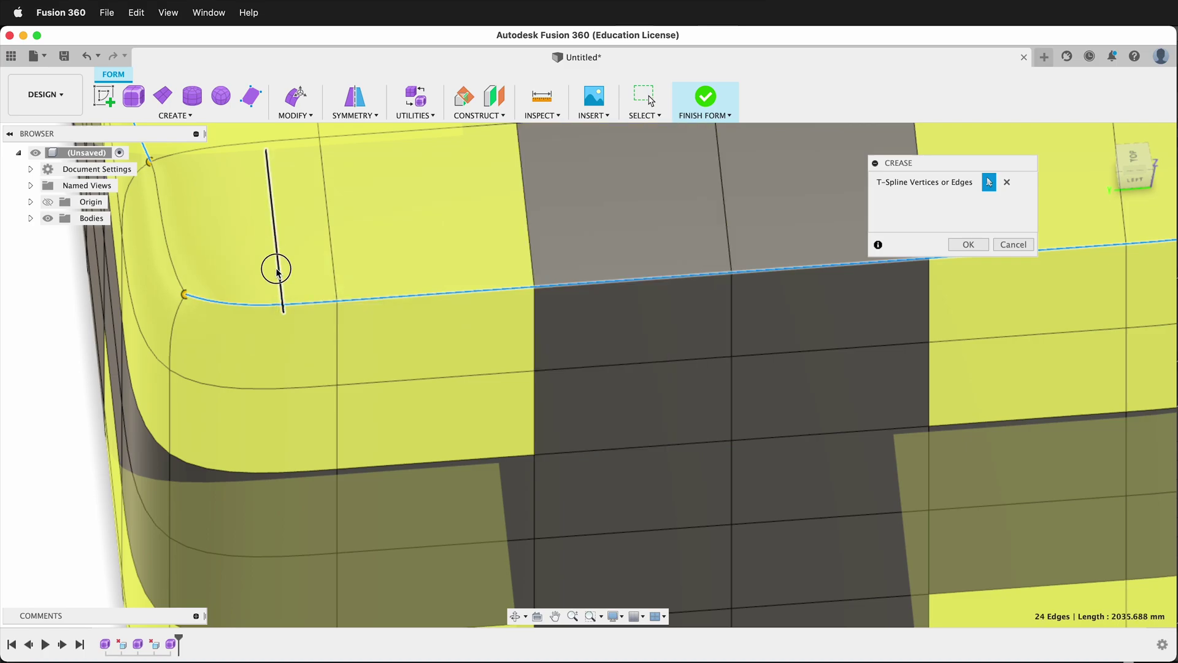
pyautogui.click(175, 270)
pyautogui.scroll(-1, 314, 385)
pyautogui.moveTo(314, 384); pyautogui.dragTo(859, 321, button='middle')
pyautogui.scroll(-5, 535, 352)
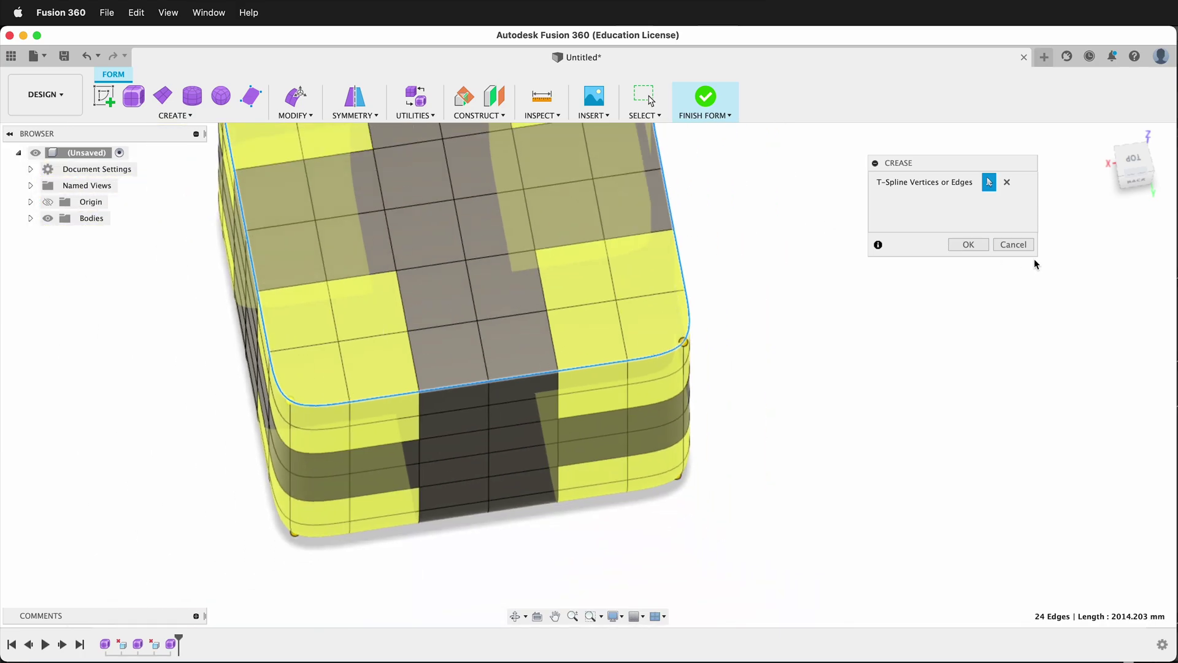
pyautogui.click(969, 244)
# - Examine the creased top rim with the mesh edges hidden, and show the edges again
pyautogui.keyDown('shift'); pyautogui.moveTo(690, 378); pyautogui.dragTo(422, 488, button='middle'); pyautogui.keyUp('shift')
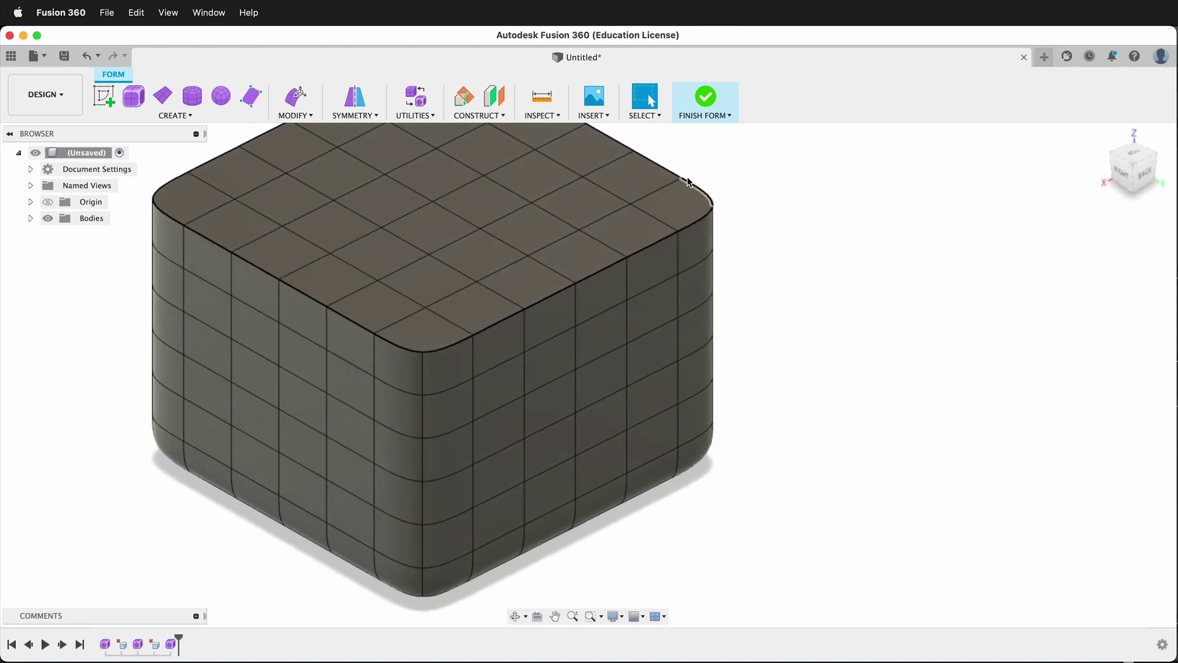
pyautogui.moveTo(505, 276); pyautogui.dragTo(565, 344, button='middle')
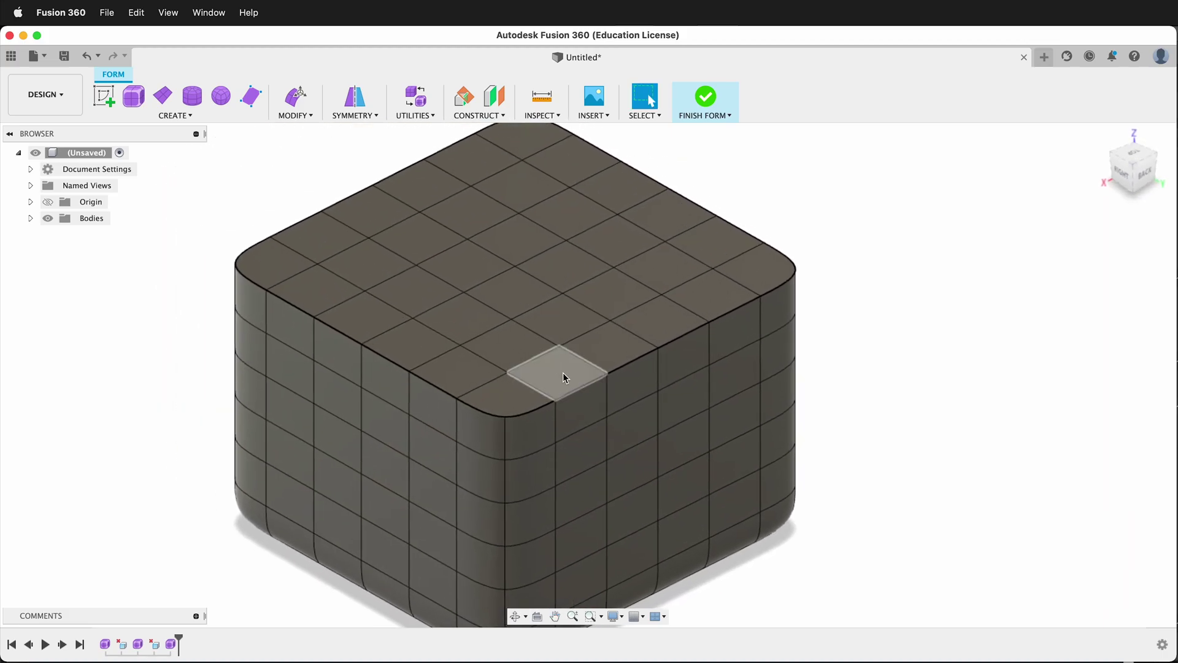
pyautogui.scroll(2, 563, 374)
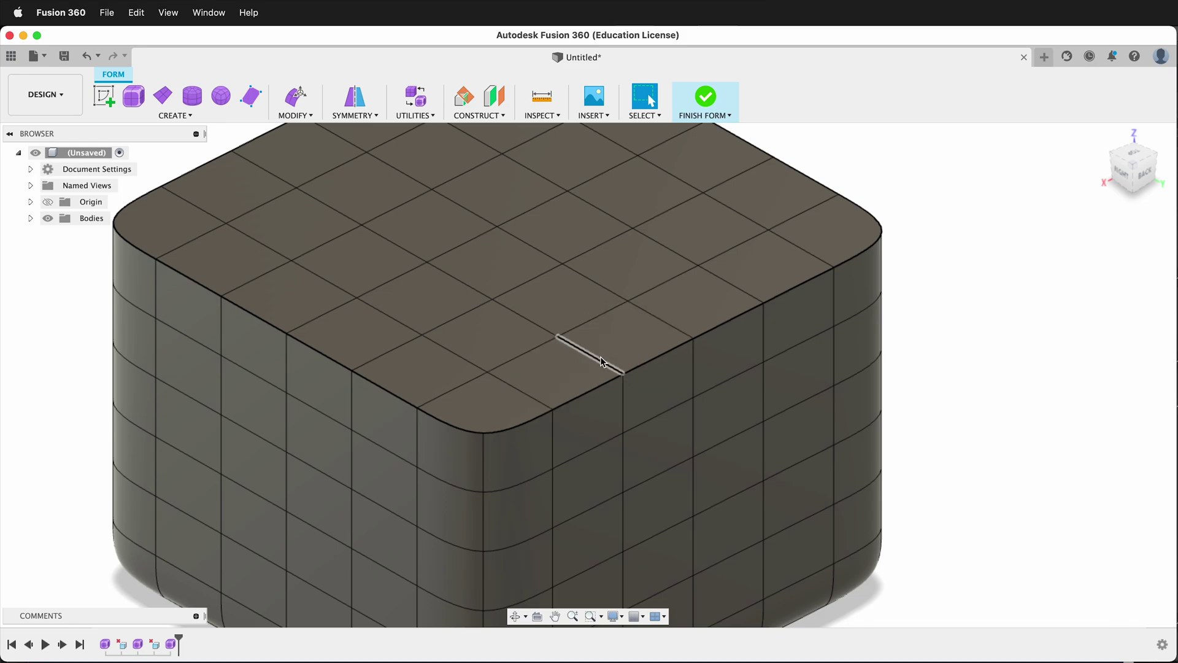
pyautogui.hotkey('ctrl', '3')
pyautogui.keyDown('shift'); pyautogui.moveTo(561, 475); pyautogui.dragTo(608, 459, button='middle'); pyautogui.keyUp('shift')
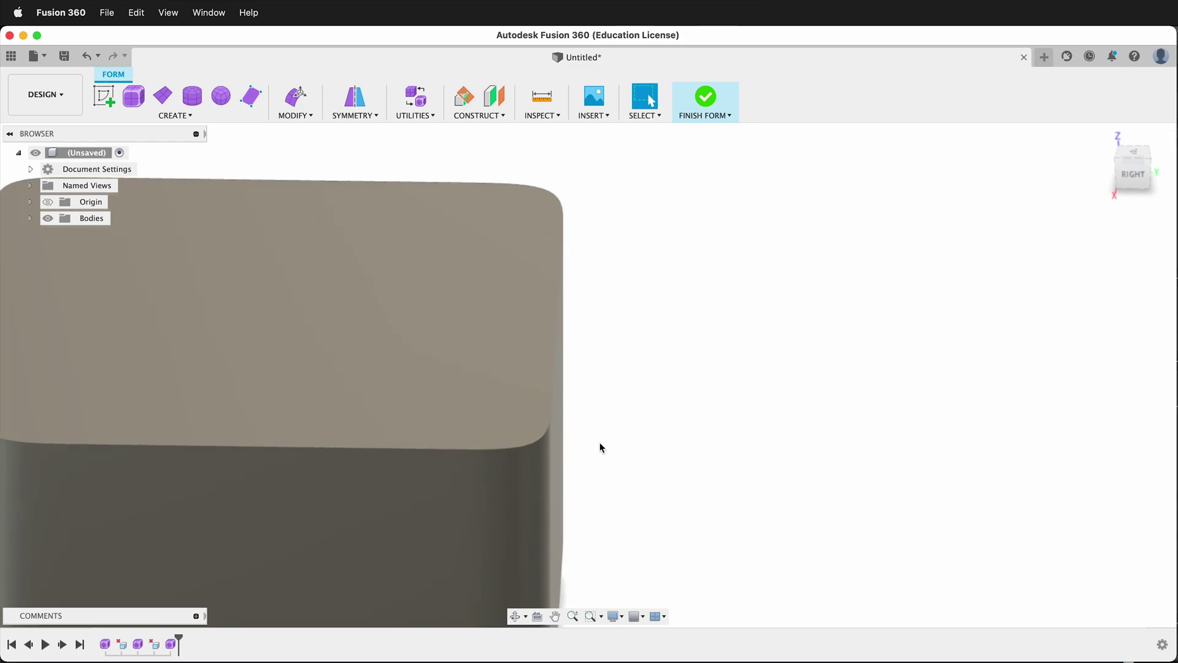
pyautogui.hotkey('ctrl', '1')
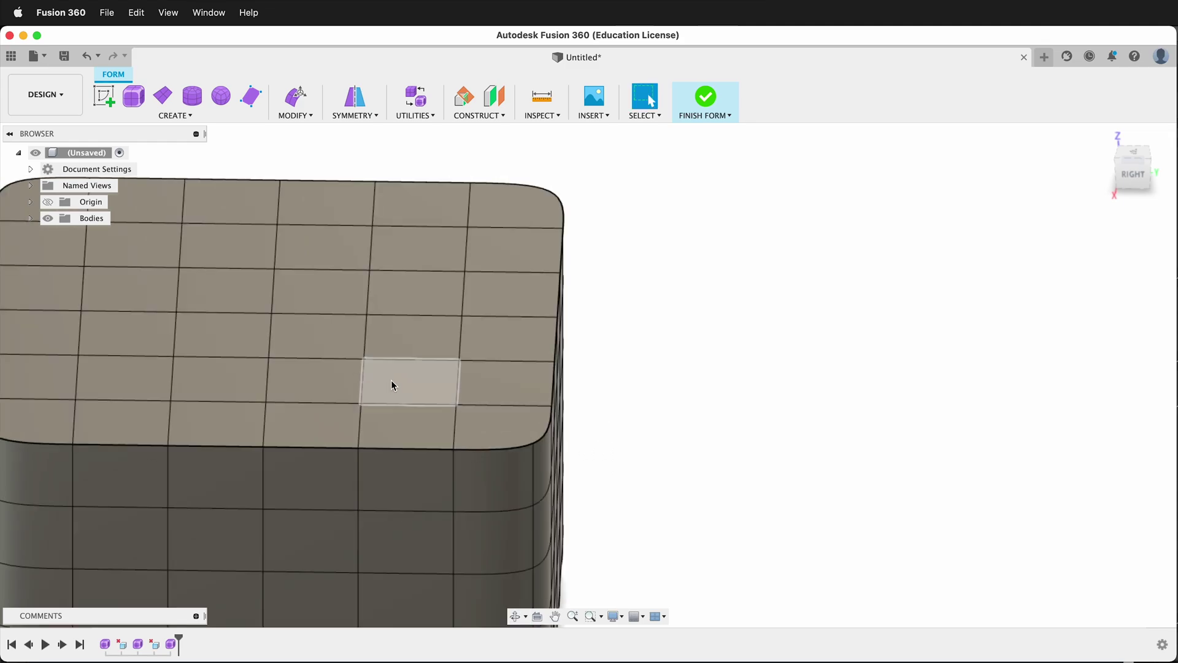
# - Start a crease on the right side with the upper-left corner and left edges of the central two-by-two face block
pyautogui.moveTo(391, 380); pyautogui.dragTo(428, 262, button='middle')
pyautogui.keyDown('shift'); pyautogui.moveTo(369, 454); pyautogui.dragTo(327, 359, button='middle'); pyautogui.keyUp('shift')
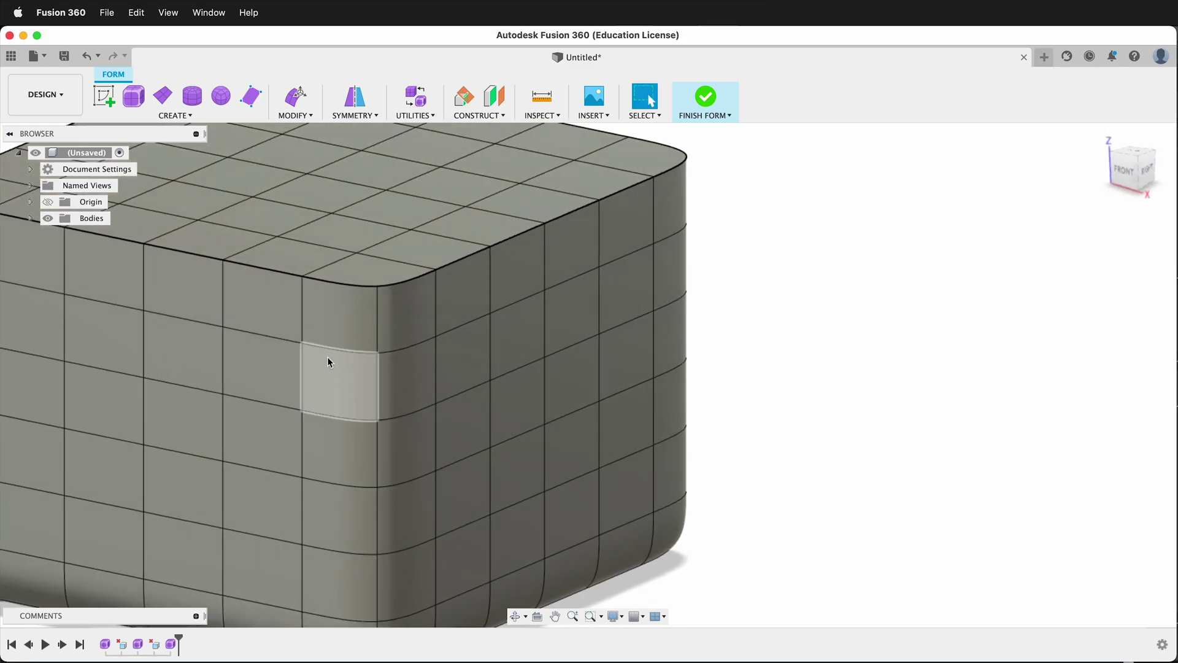
pyautogui.click(295, 104)
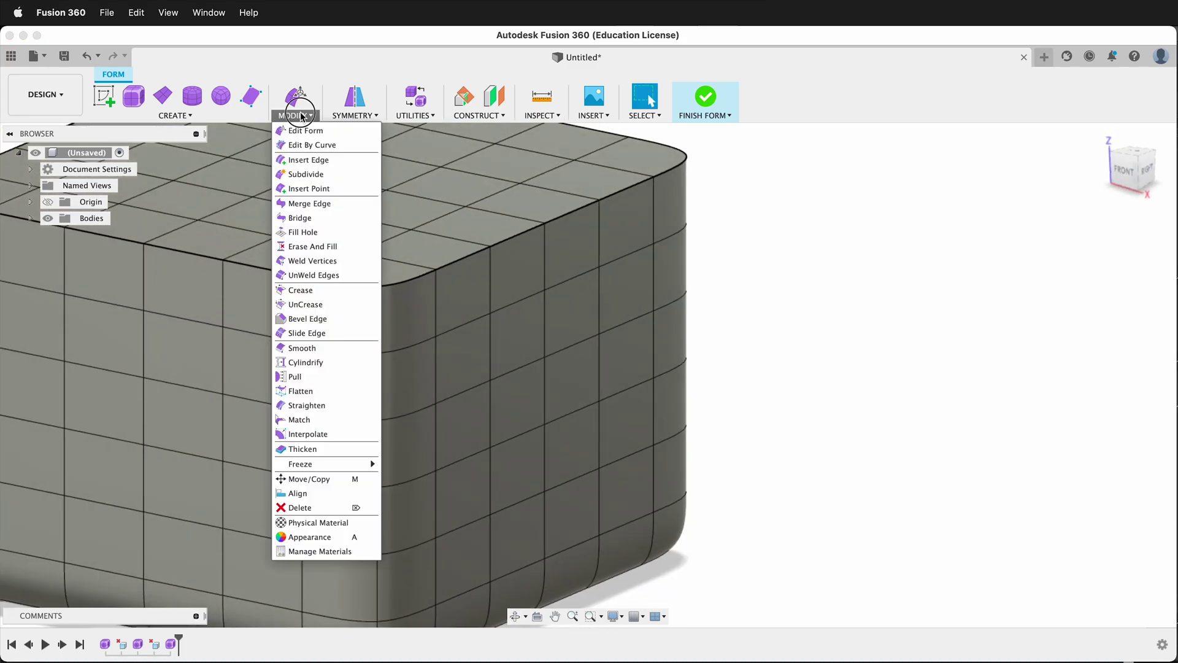
pyautogui.click(323, 290)
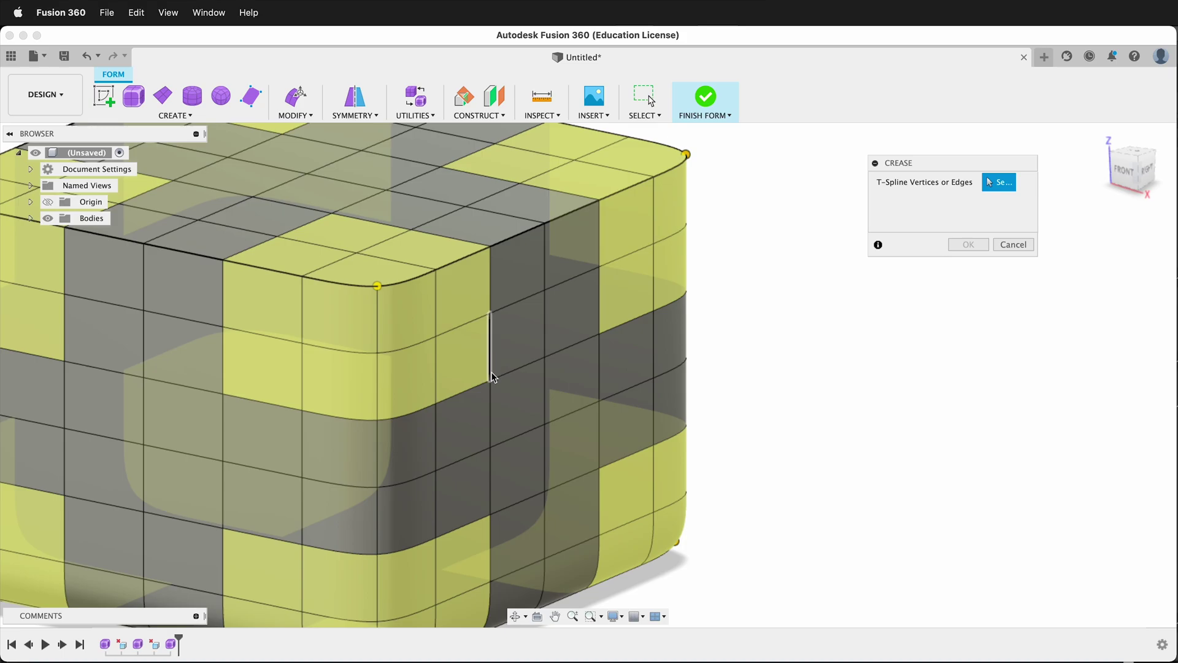
pyautogui.click(512, 372)
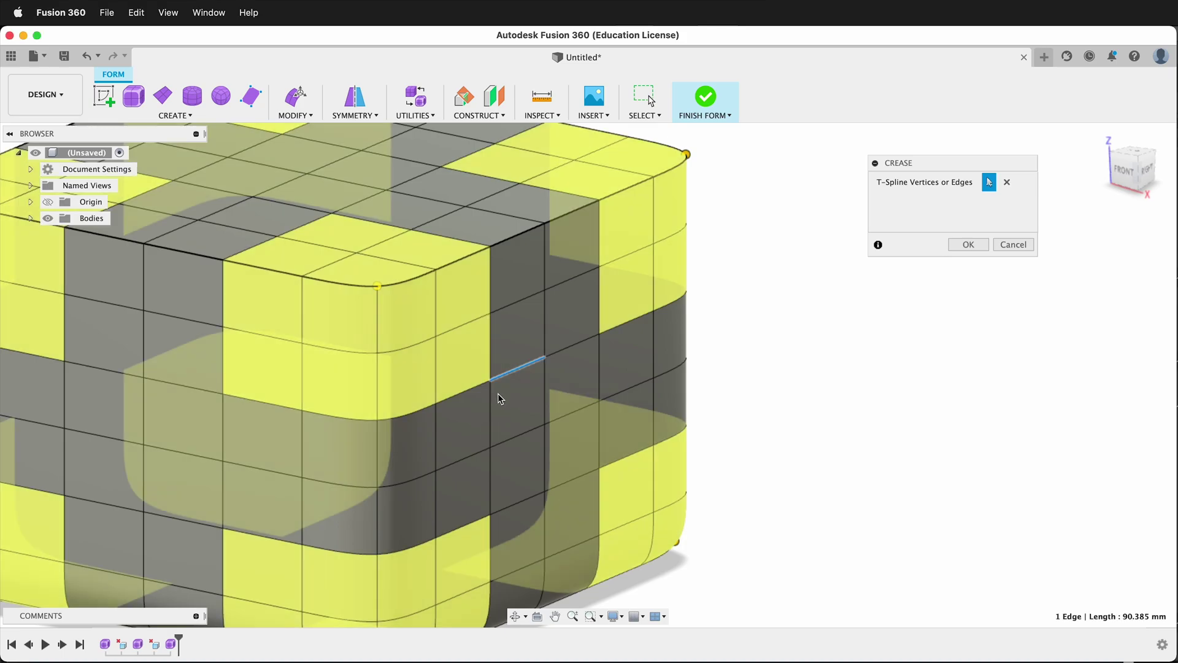
pyautogui.click(490, 410)
pyautogui.click(492, 482)
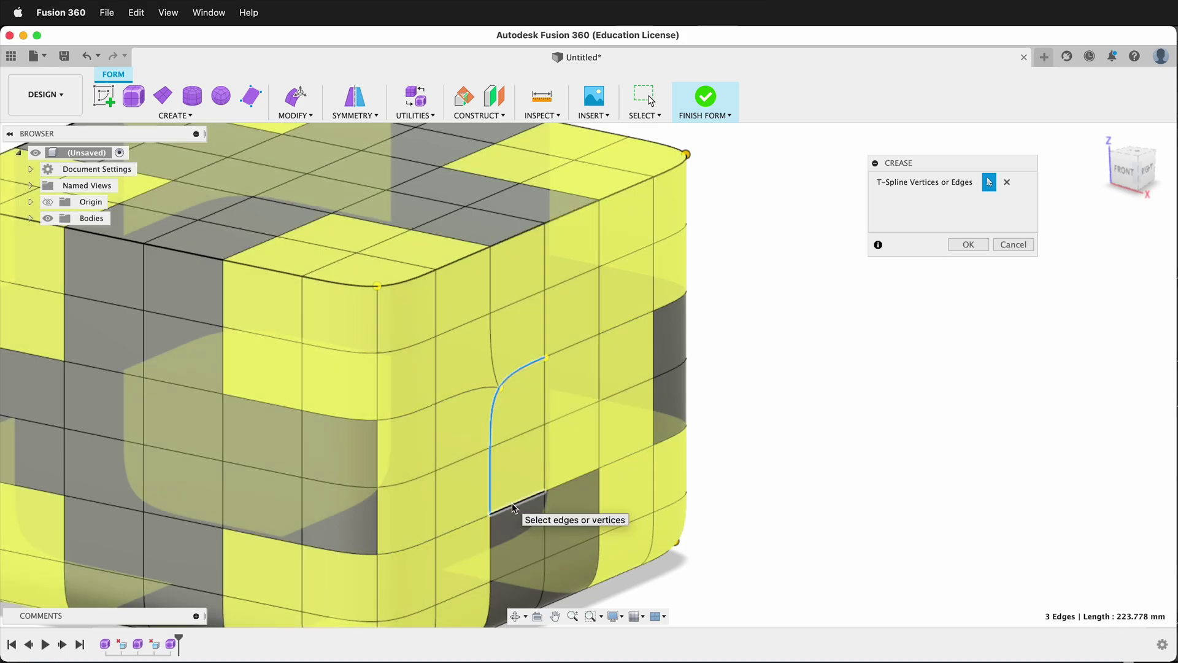
# - Complete the loop with the bottom, remaining side and top edges around the four central faces, and apply the crease
pyautogui.click(511, 501)
pyautogui.click(574, 477)
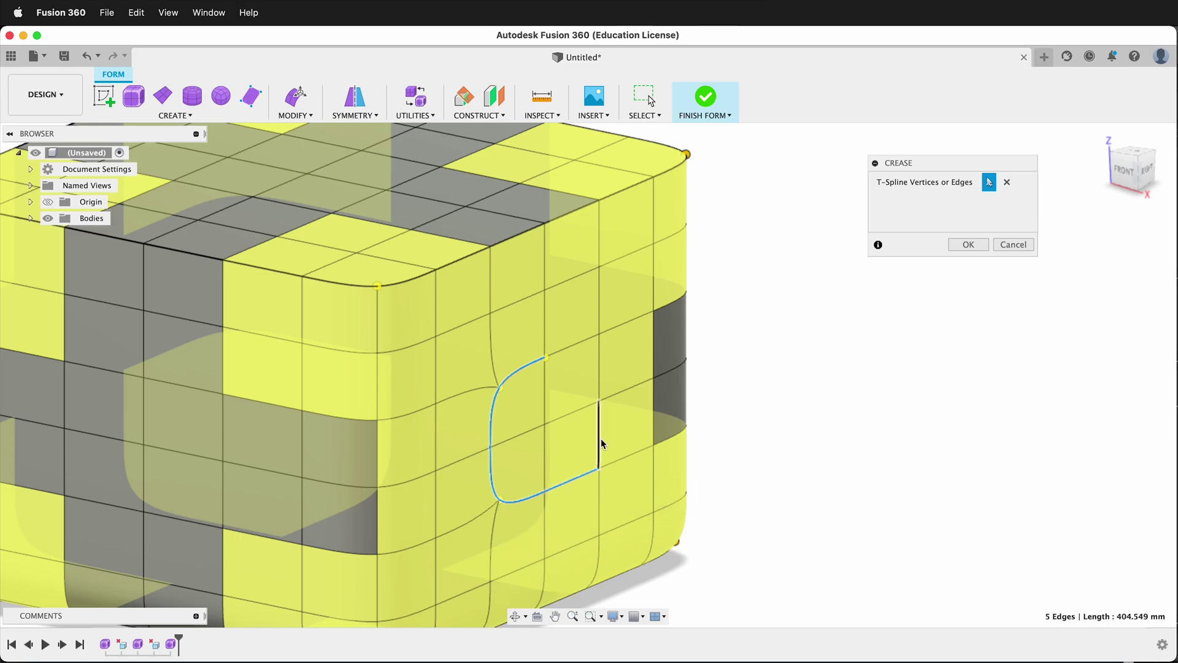
pyautogui.click(595, 417)
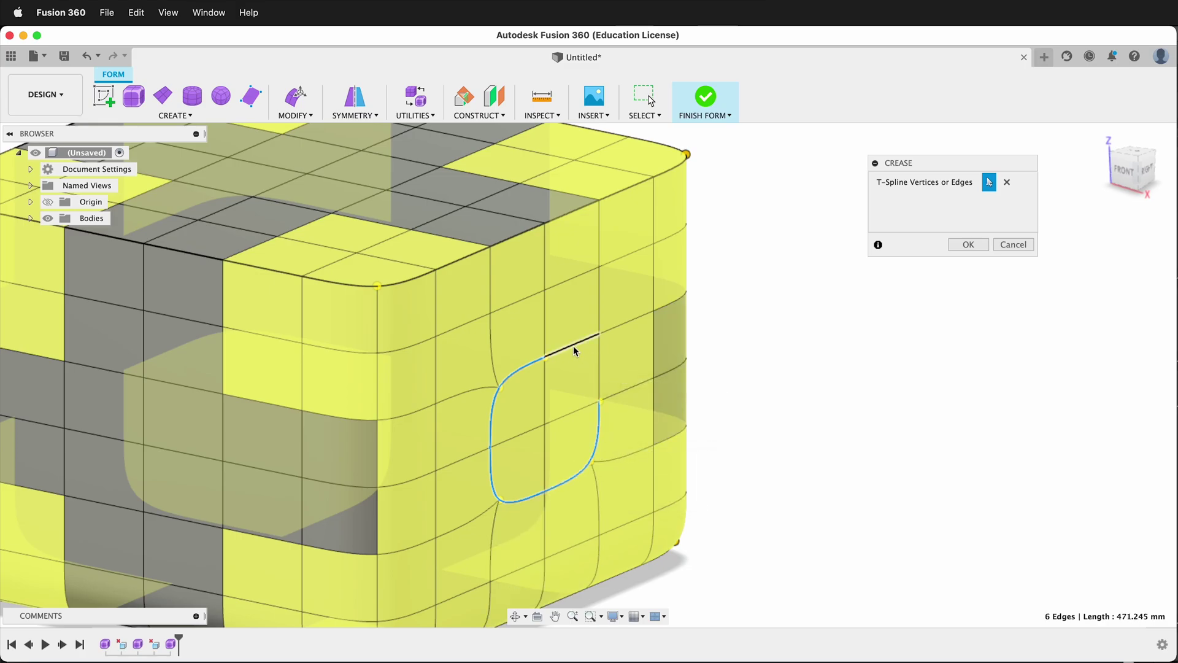
pyautogui.click(577, 345)
pyautogui.click(600, 368)
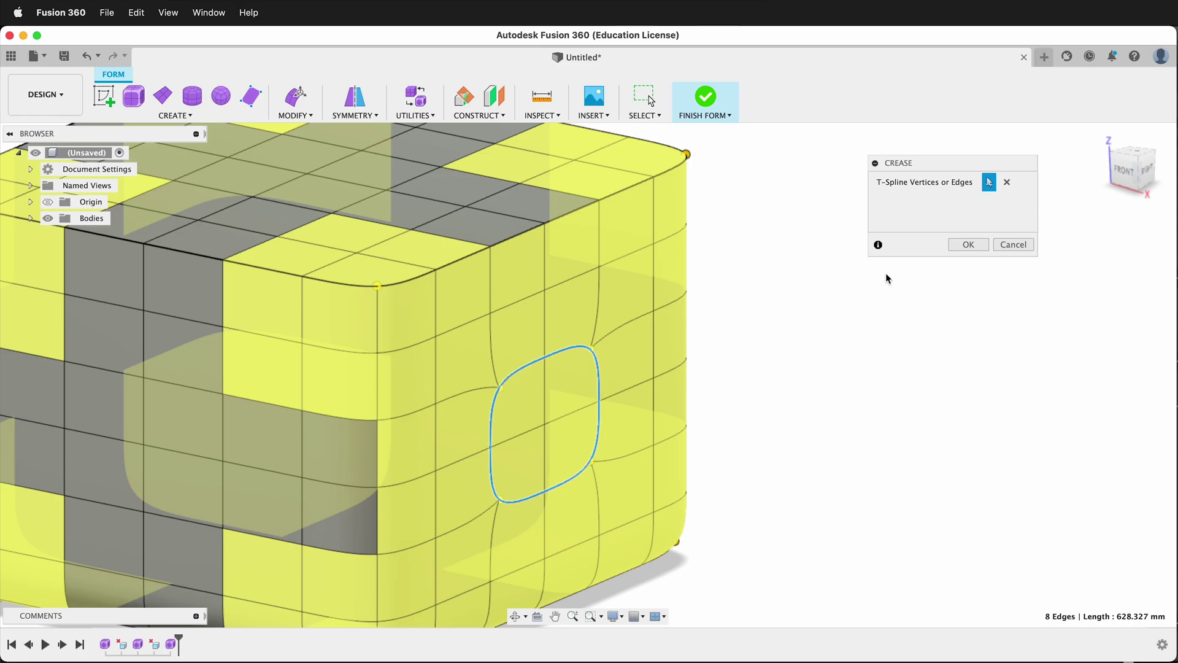
pyautogui.click(968, 244)
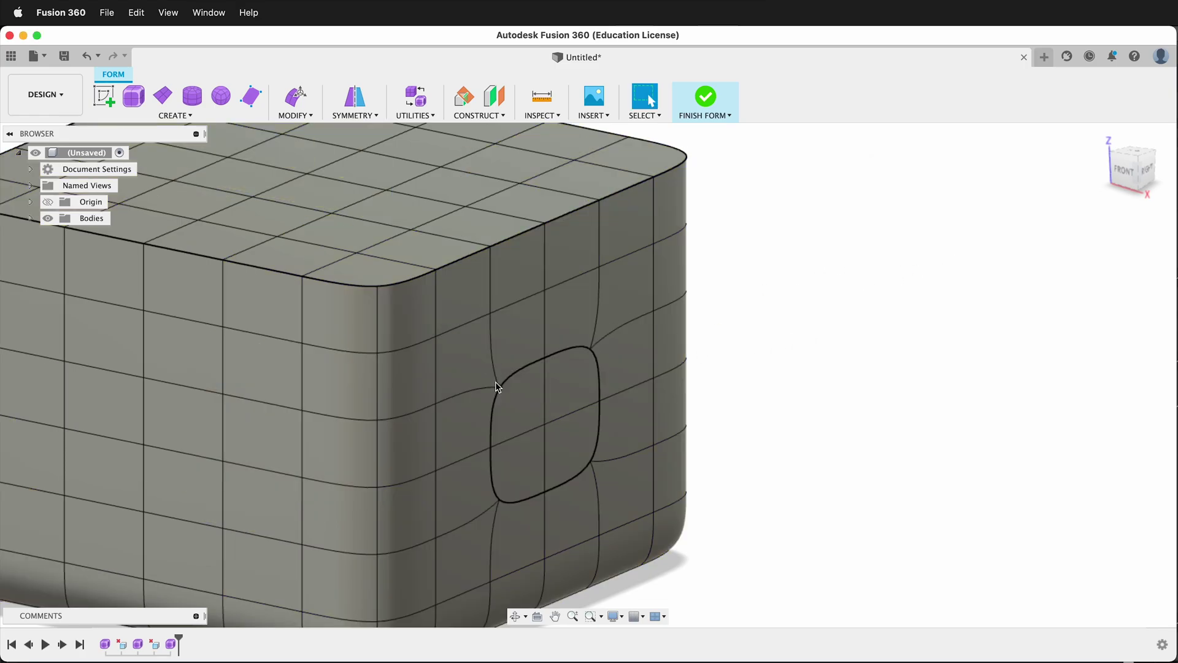
# - Examine the creased loop with the mesh edges hidden, switch to box display, and show the edges again
pyautogui.press('super+4')
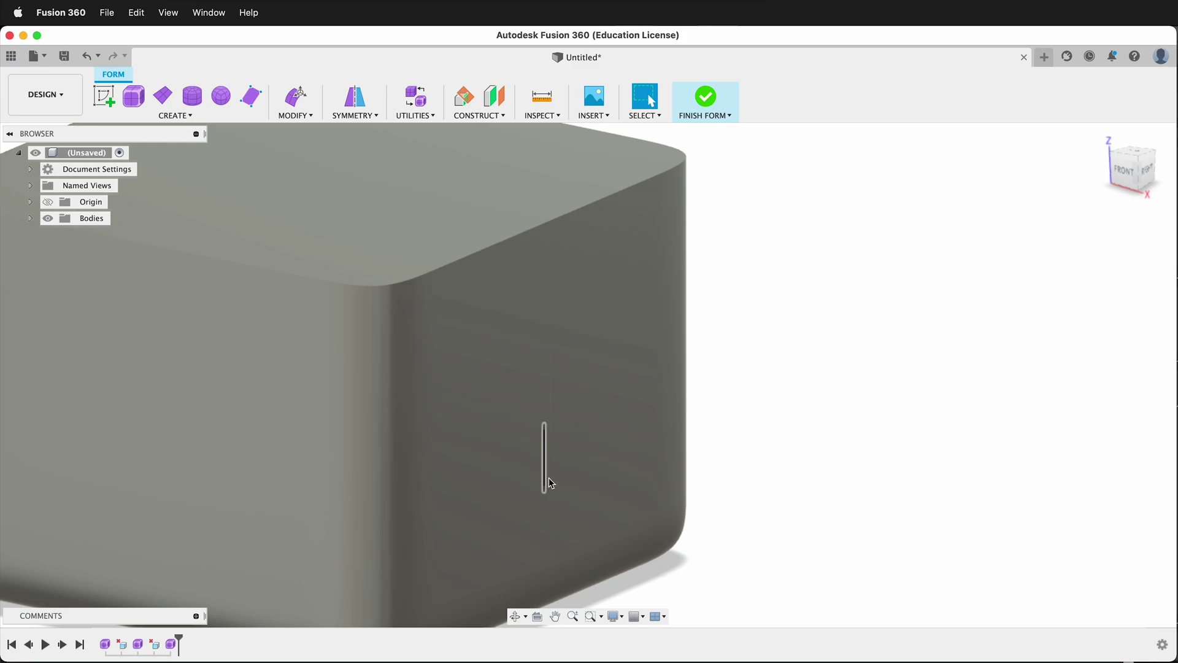
pyautogui.keyDown('shift'); pyautogui.moveTo(550, 483); pyautogui.dragTo(576, 481, button='middle'); pyautogui.keyUp('shift')
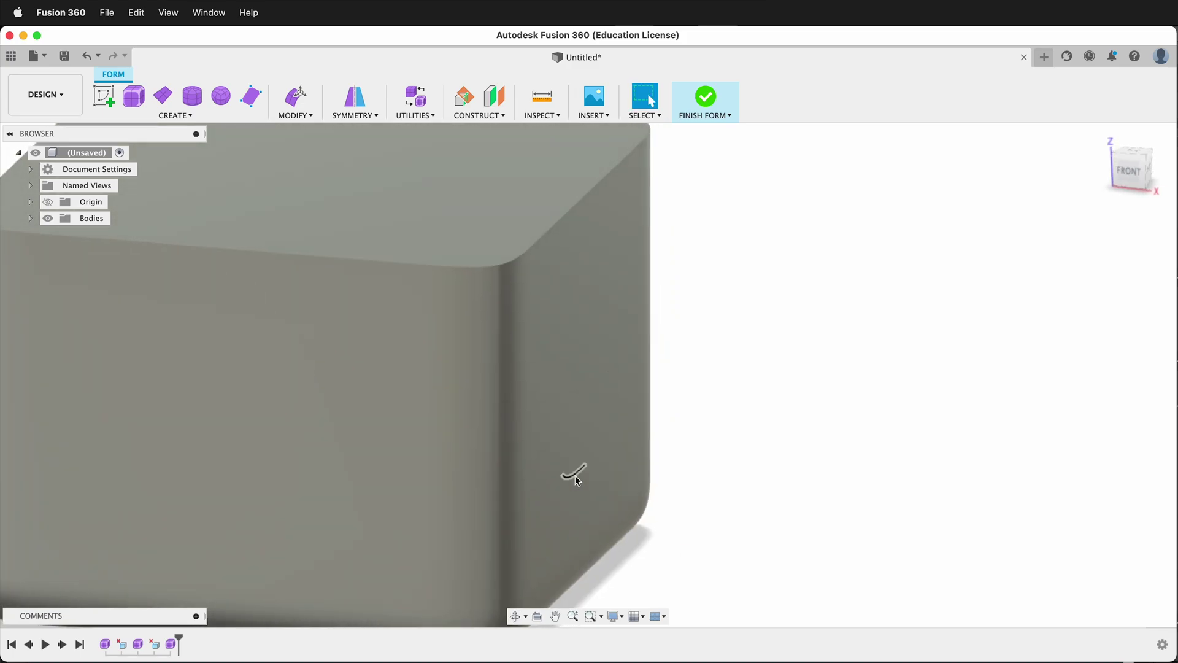
pyautogui.hotkey('ctrl', '1')
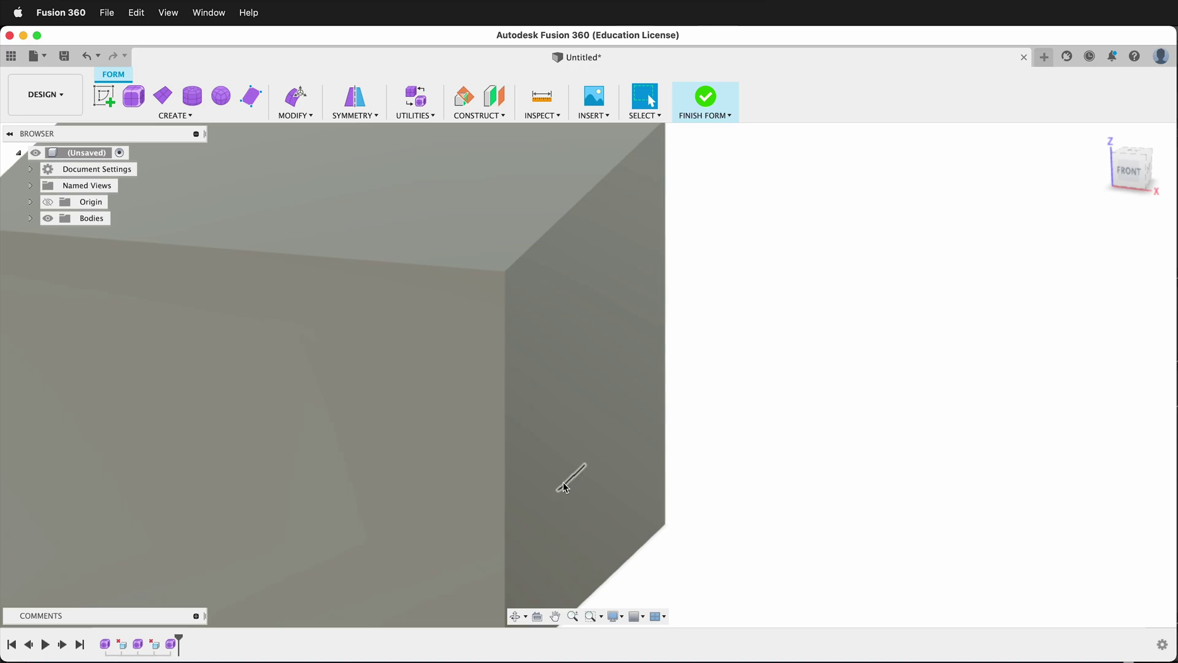
pyautogui.scroll(-3, 625, 421)
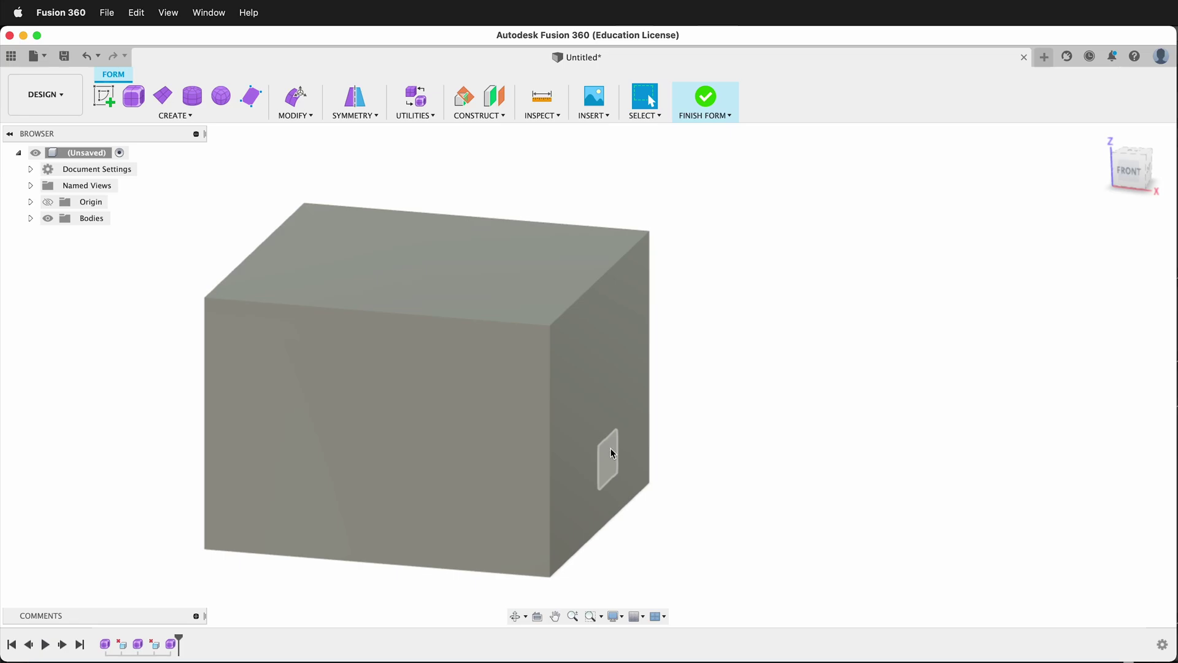
pyautogui.press('super+6')
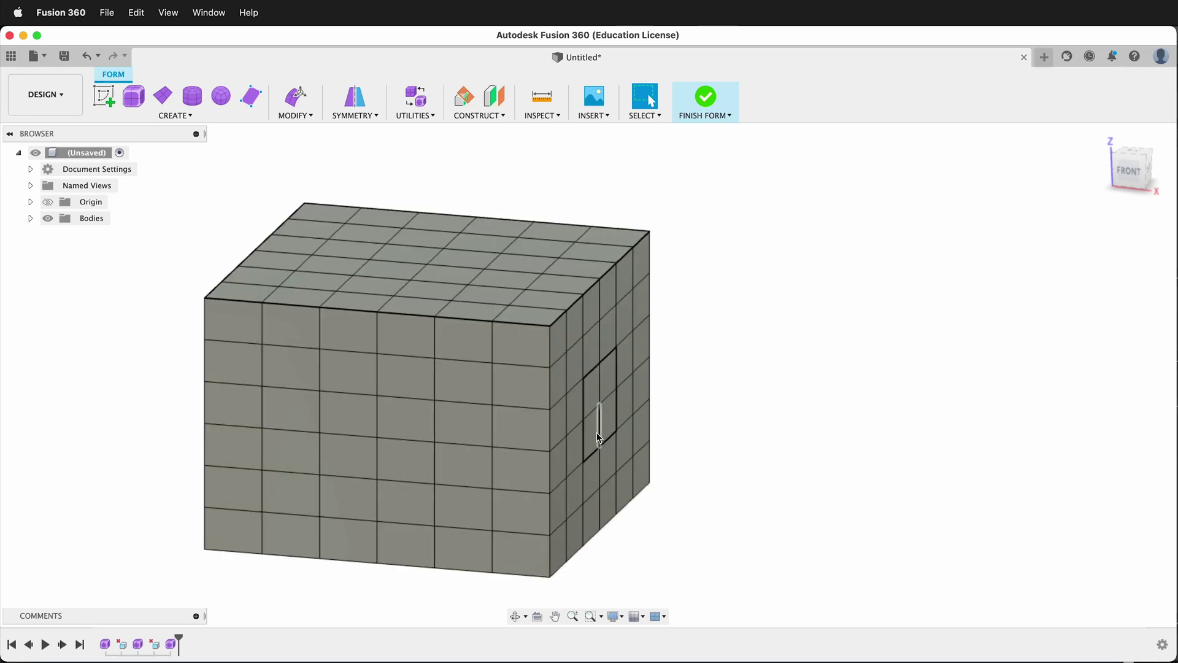
# - Try pulling the four faces inside the right side's creased loop outward with Edit Form
pyautogui.scroll(5, 589, 432)
pyautogui.click(592, 432)
pyautogui.keyDown('shift'); pyautogui.click(592, 359); pyautogui.keyUp('shift')
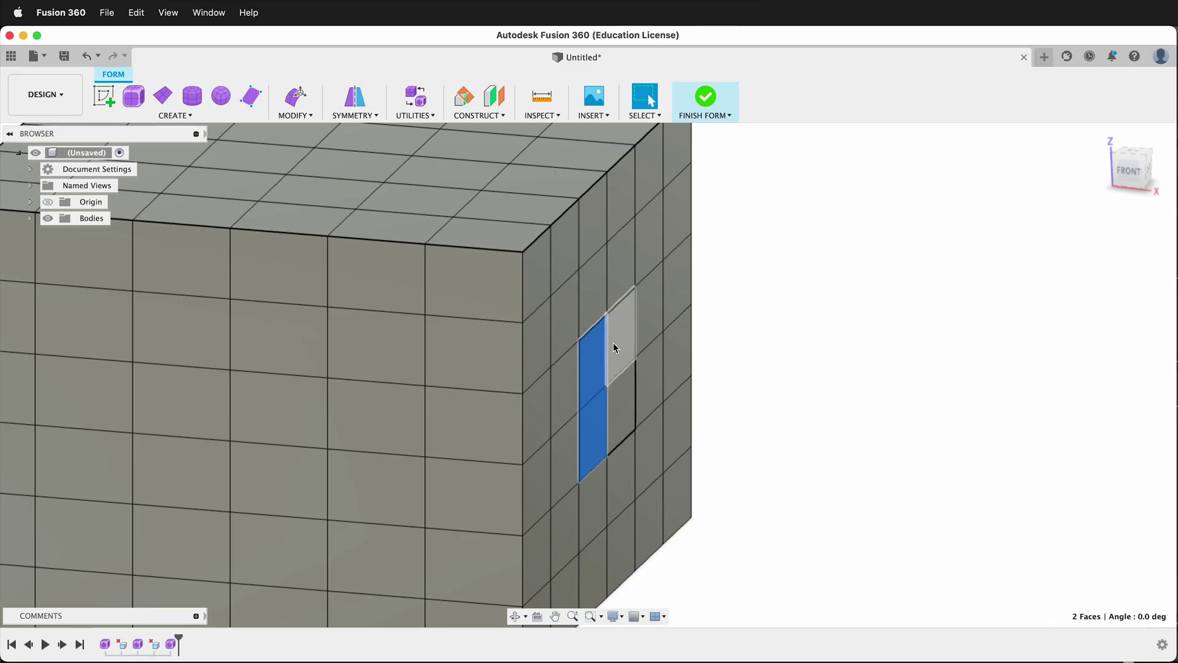
pyautogui.keyDown('shift'); pyautogui.click(614, 348); pyautogui.keyUp('shift')
pyautogui.keyDown('shift'); pyautogui.click(616, 395); pyautogui.keyUp('shift')
pyautogui.rightClick(606, 389)
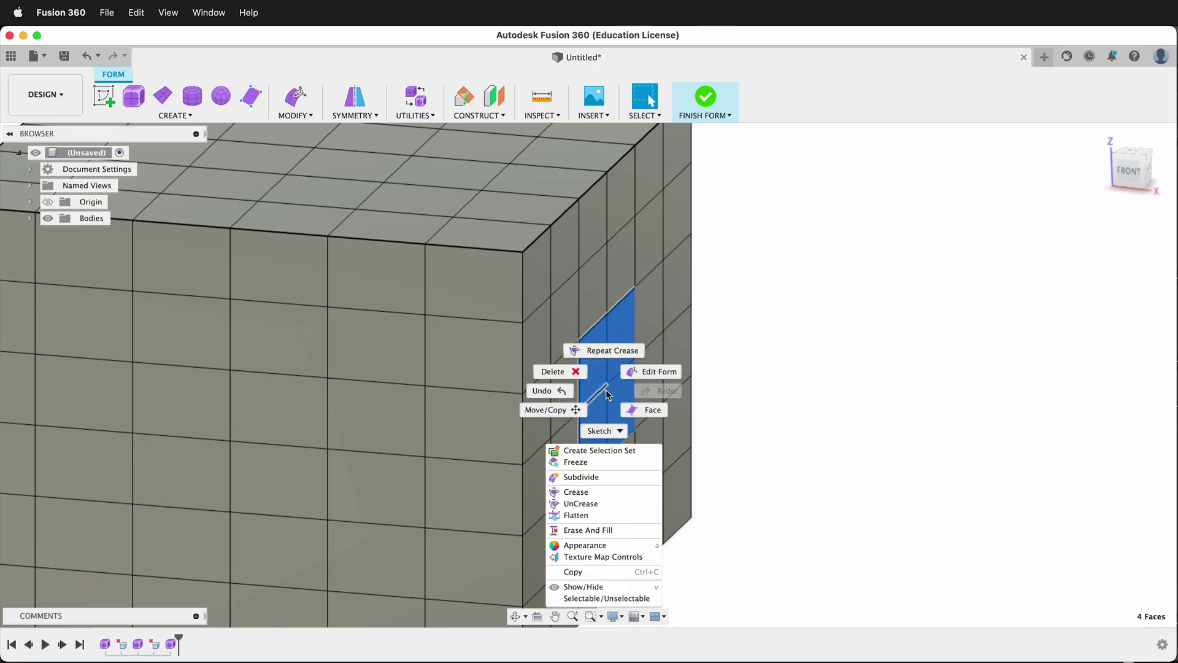
pyautogui.click(650, 371)
pyautogui.moveTo(623, 364); pyautogui.dragTo(677, 375)
pyautogui.click(754, 320)
# - Restore the smooth display and pull the four central uncreased faces of the front side outward with Edit Form
pyautogui.hotkey('ctrl', '3')
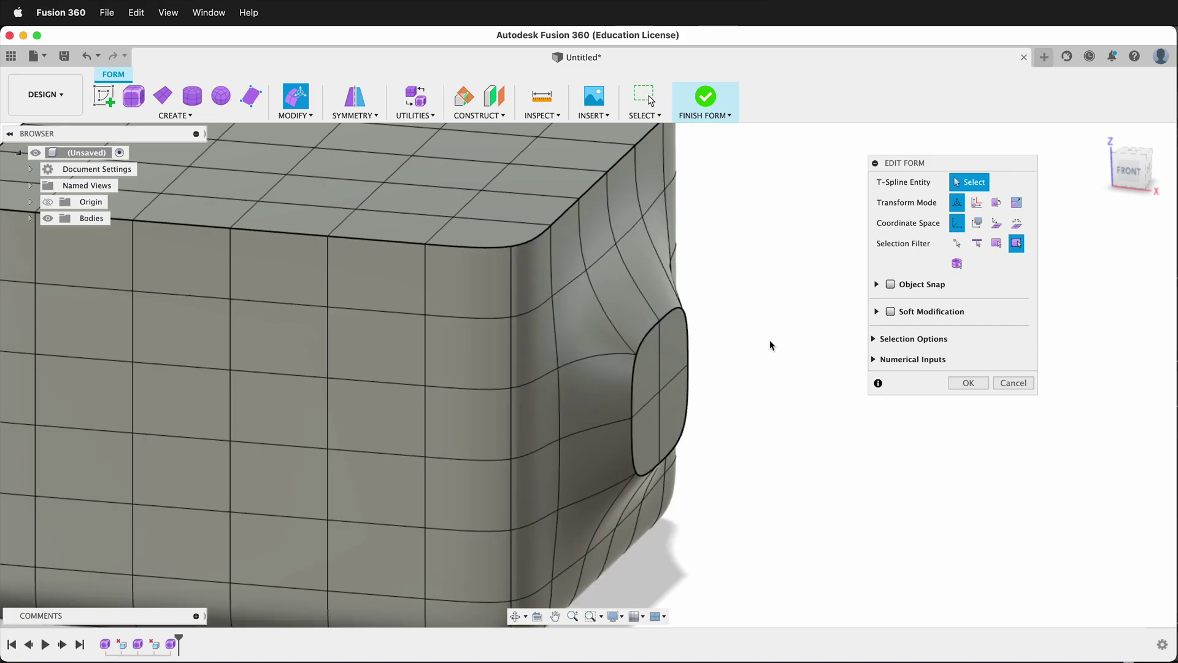
pyautogui.keyDown('shift'); pyautogui.moveTo(719, 458); pyautogui.dragTo(738, 440, button='middle'); pyautogui.keyUp('shift')
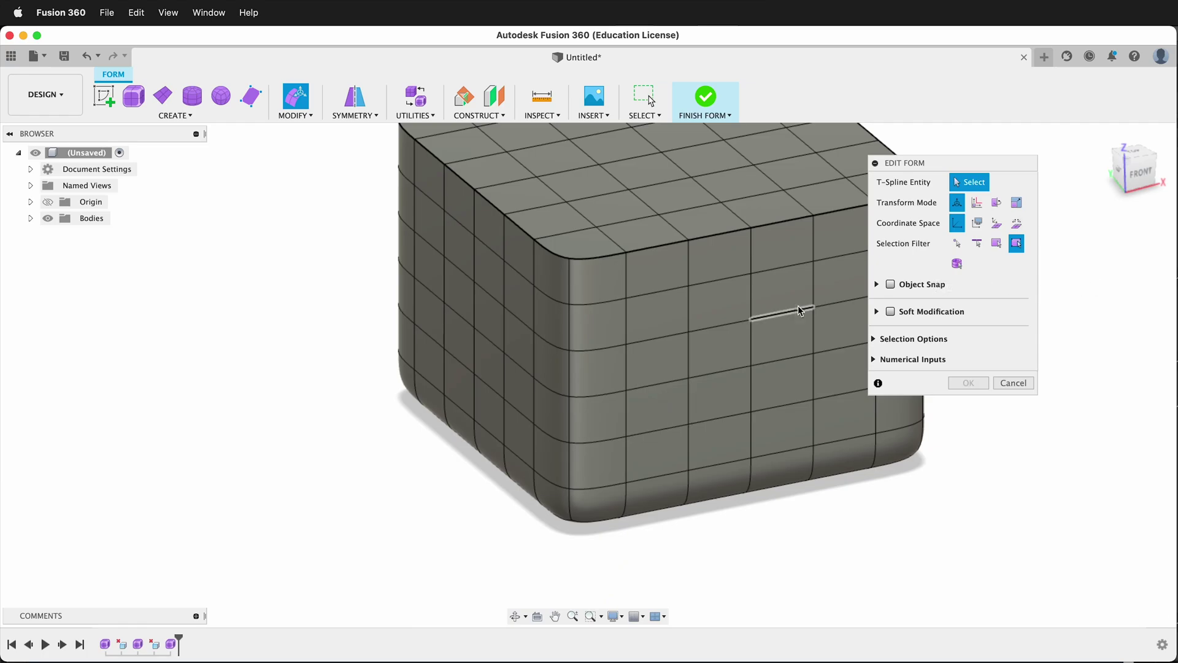
pyautogui.moveTo(798, 304); pyautogui.dragTo(672, 285, button='middle')
pyautogui.click(608, 336)
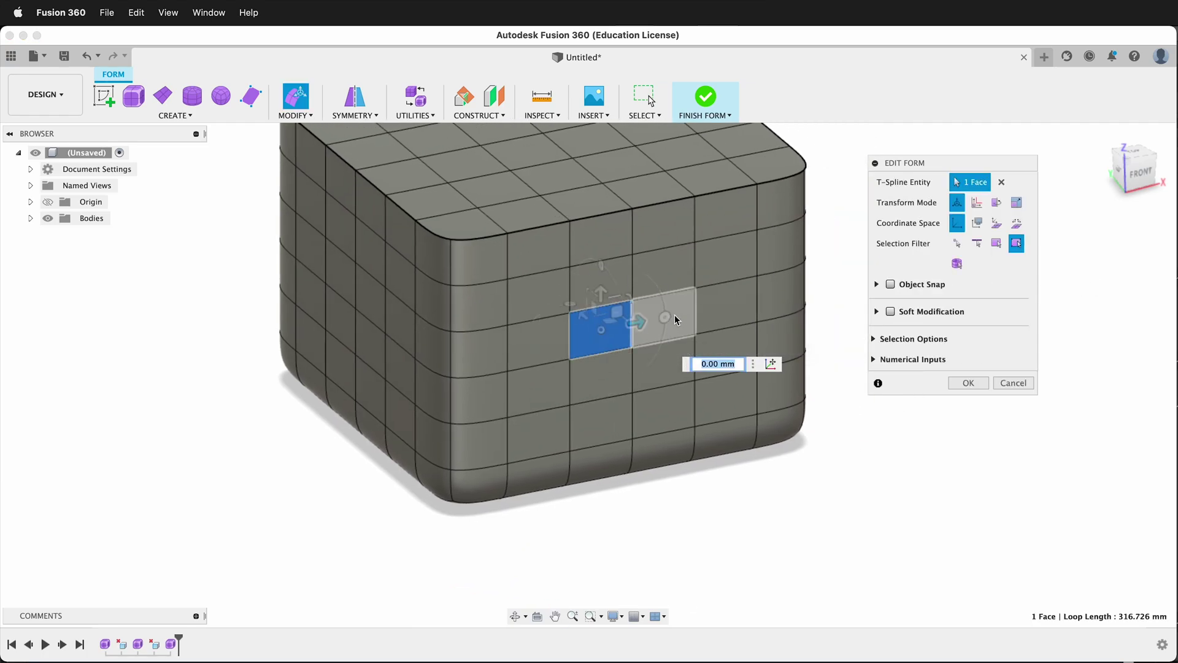
pyautogui.keyDown('shift'); pyautogui.click(670, 321); pyautogui.keyUp('shift')
pyautogui.keyDown('shift'); pyautogui.click(670, 368); pyautogui.keyUp('shift')
pyautogui.keyDown('shift'); pyautogui.click(617, 370); pyautogui.keyUp('shift')
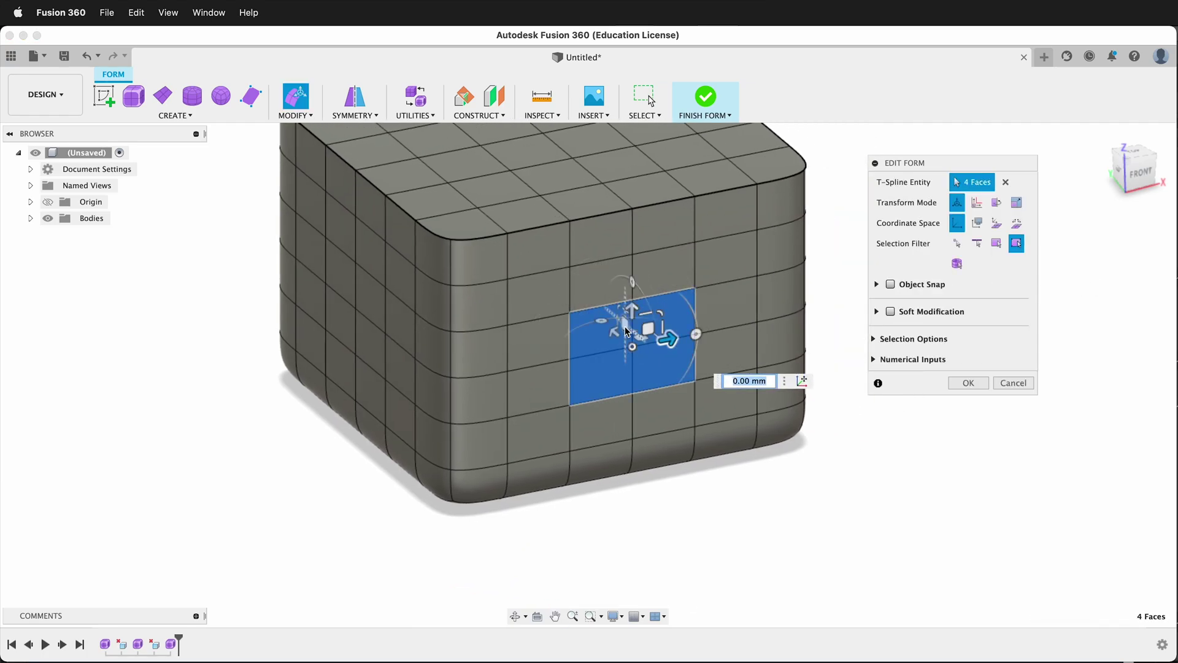
pyautogui.moveTo(625, 324); pyautogui.dragTo(643, 342)
# - Pull the four faces inside the right side's creased loop outward and slightly down
pyautogui.keyDown('shift'); pyautogui.moveTo(652, 475); pyautogui.dragTo(567, 440, button='middle'); pyautogui.keyUp('shift')
pyautogui.keyDown('shift'); pyautogui.moveTo(661, 344); pyautogui.dragTo(628, 483, button='middle'); pyautogui.keyUp('shift')
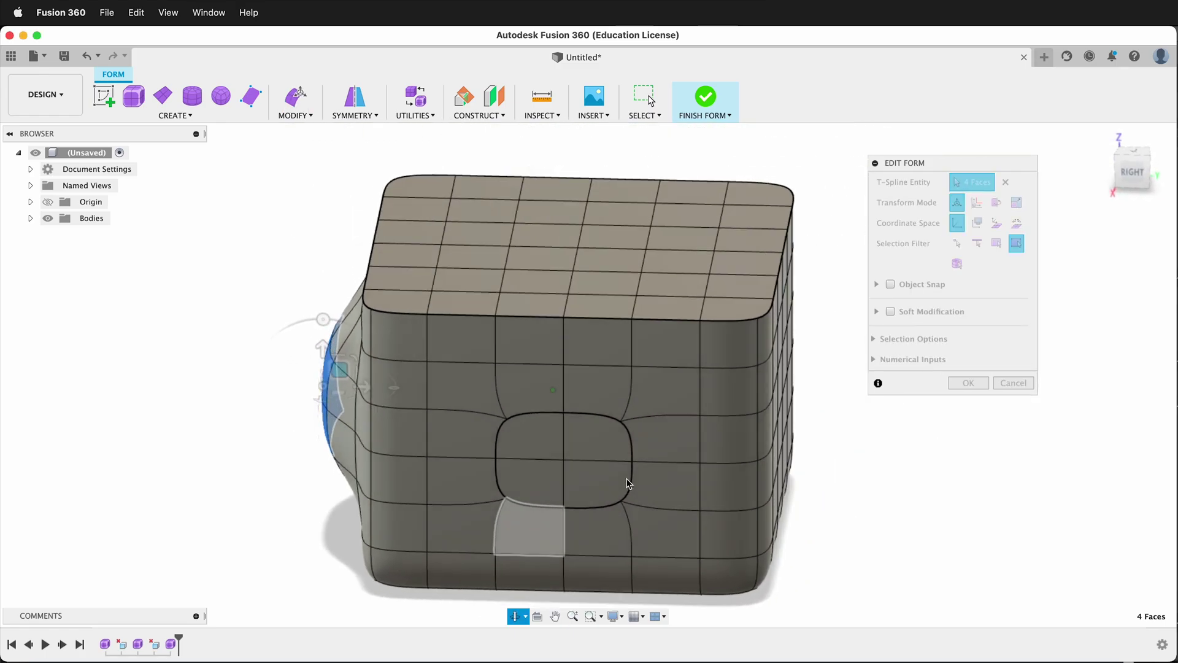
pyautogui.click(554, 443)
pyautogui.keyDown('shift'); pyautogui.click(595, 443); pyautogui.keyUp('shift')
pyautogui.keyDown('shift'); pyautogui.click(594, 482); pyautogui.keyUp('shift')
pyautogui.keyDown('shift'); pyautogui.click(548, 483); pyautogui.keyUp('shift')
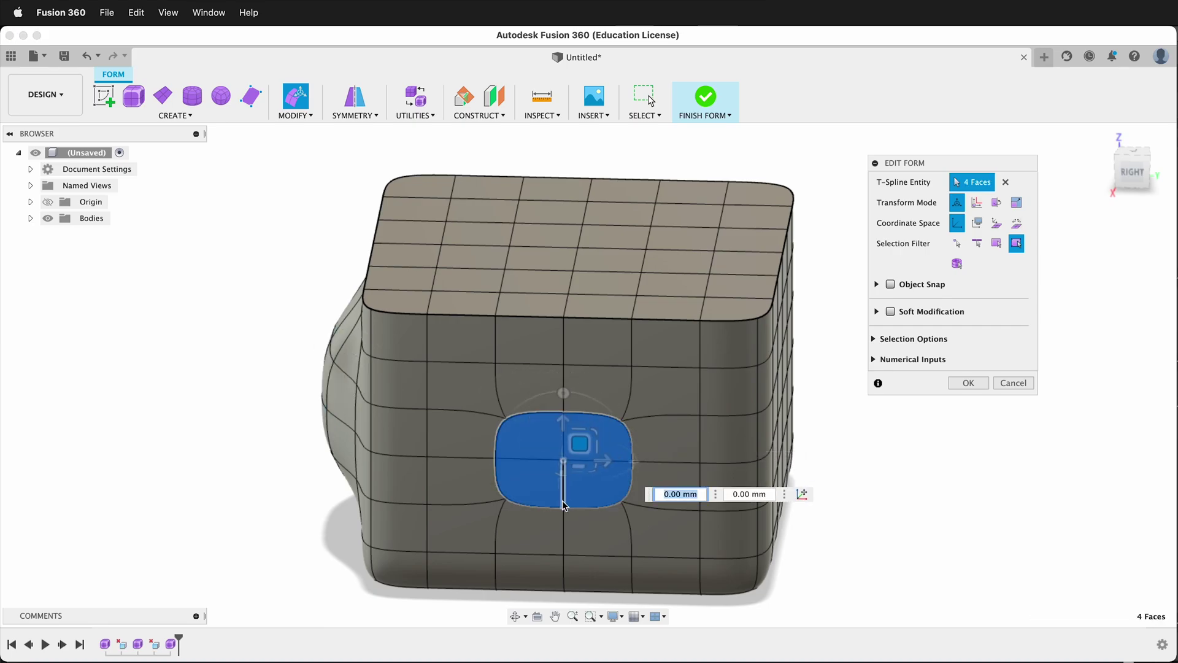
pyautogui.keyDown('shift'); pyautogui.moveTo(562, 499); pyautogui.dragTo(509, 492, button='middle'); pyautogui.keyUp('shift')
pyautogui.moveTo(401, 411); pyautogui.dragTo(383, 424)
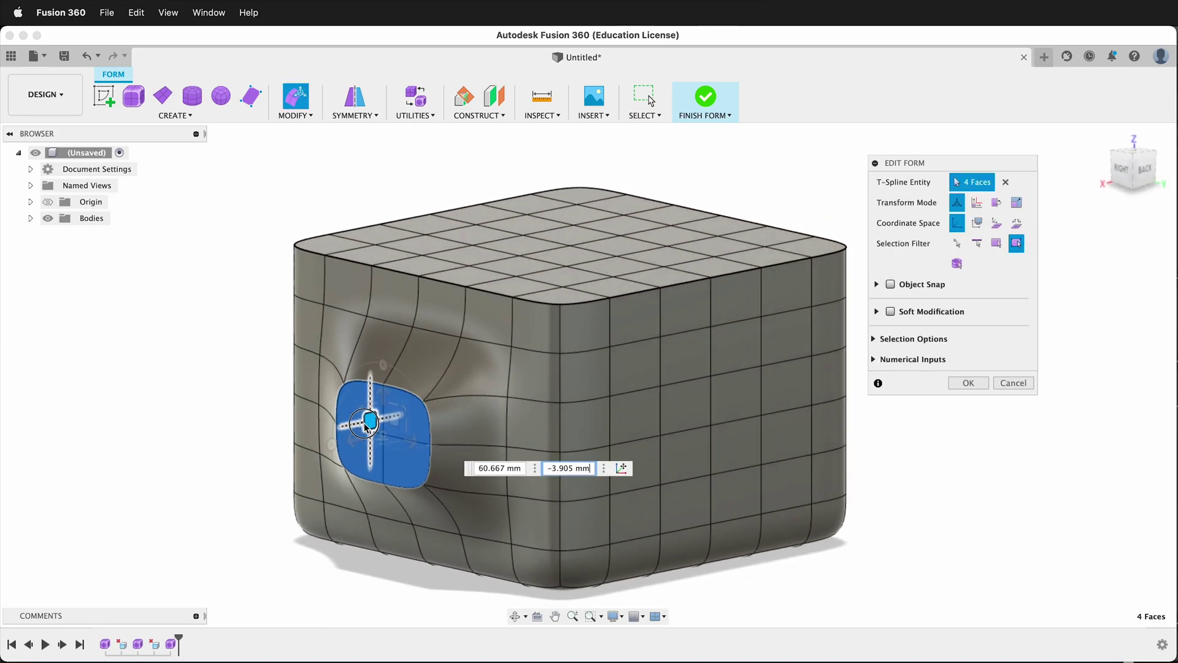
# - Hide the mesh edges and compare the creased bulge on the right side with the uncreased one on the front
pyautogui.click(583, 375)
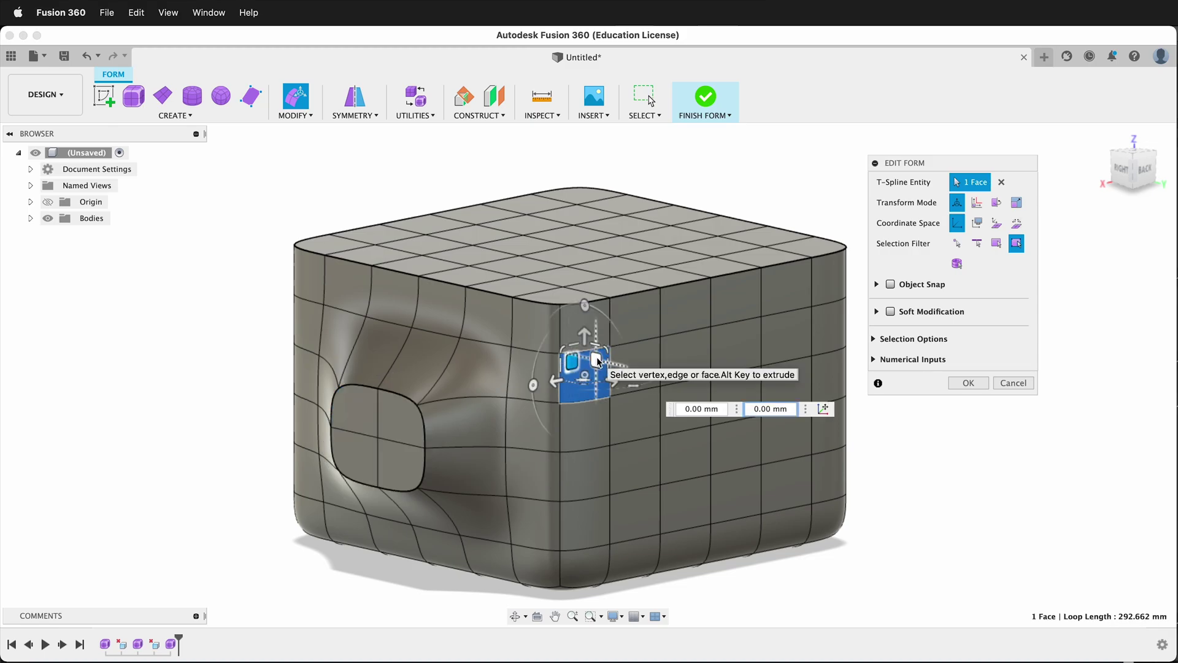
pyautogui.press('super+4')
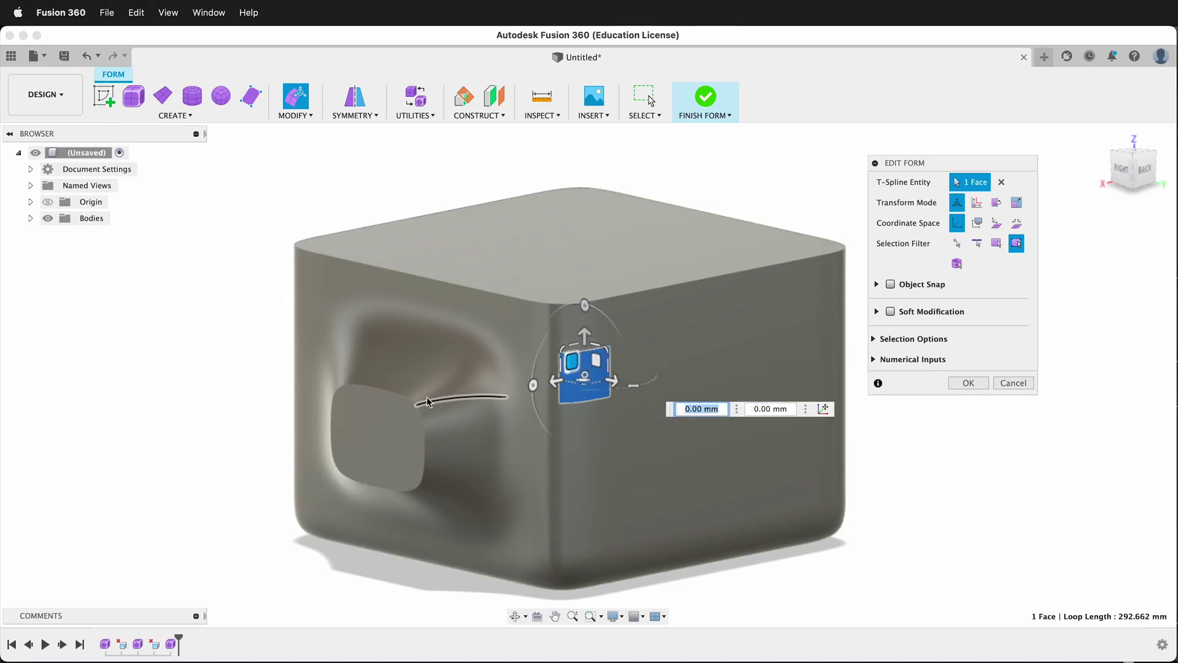
pyautogui.keyDown('shift'); pyautogui.moveTo(426, 396); pyautogui.dragTo(536, 397, button='middle'); pyautogui.keyUp('shift')
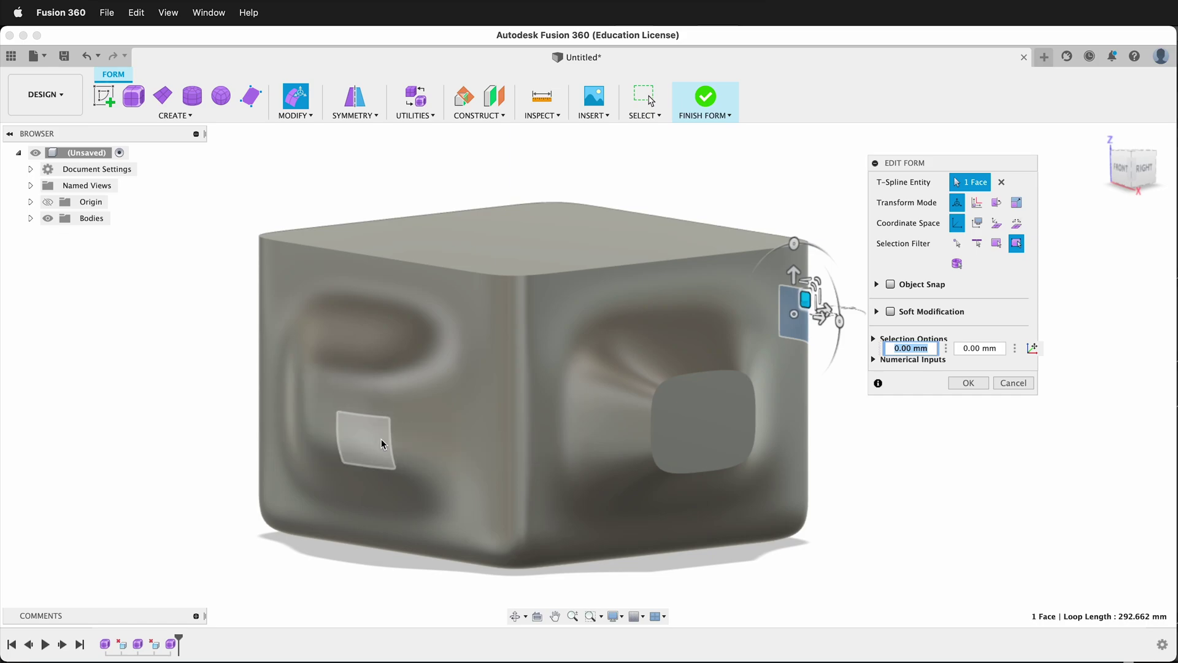
# - Crease three edges of the front bulge: the two vertical edges nearest the right side and the adjoining bottom edge
pyautogui.click(280, 116)
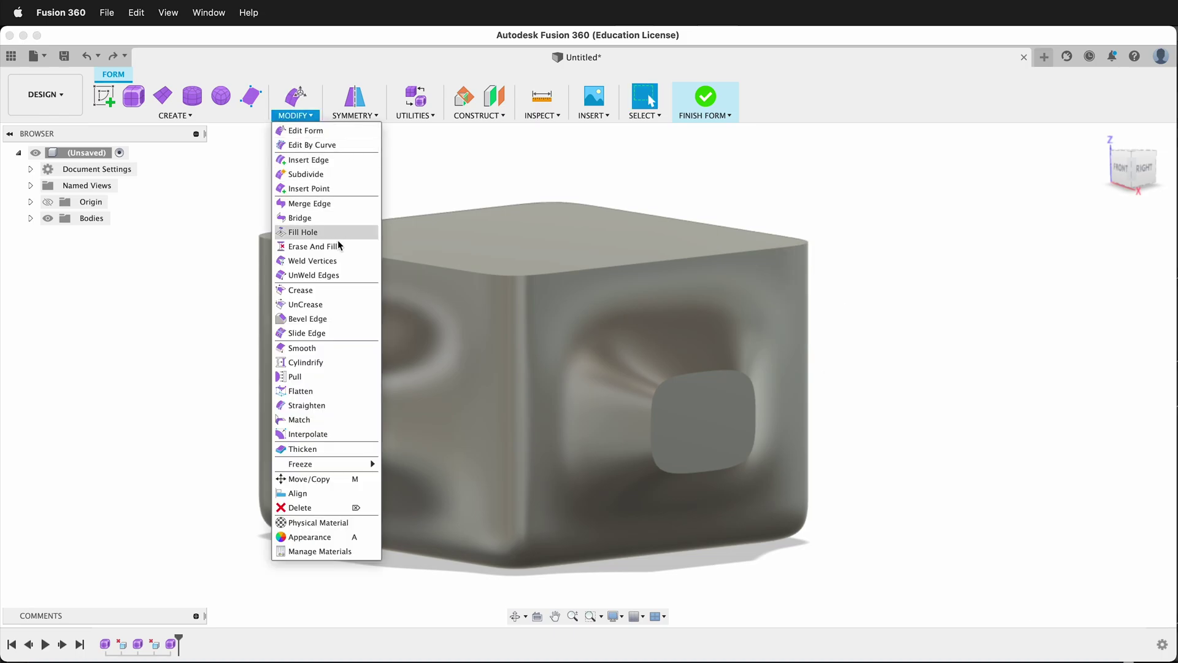
pyautogui.click(332, 290)
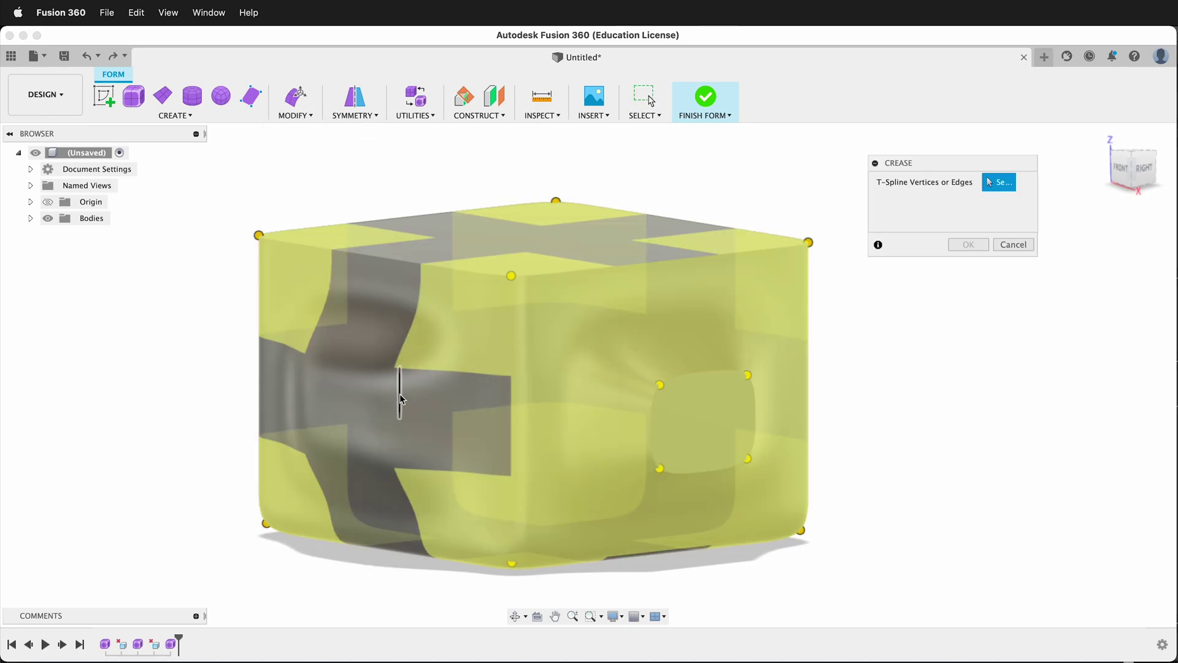
pyautogui.click(399, 397)
pyautogui.click(400, 445)
pyautogui.click(376, 463)
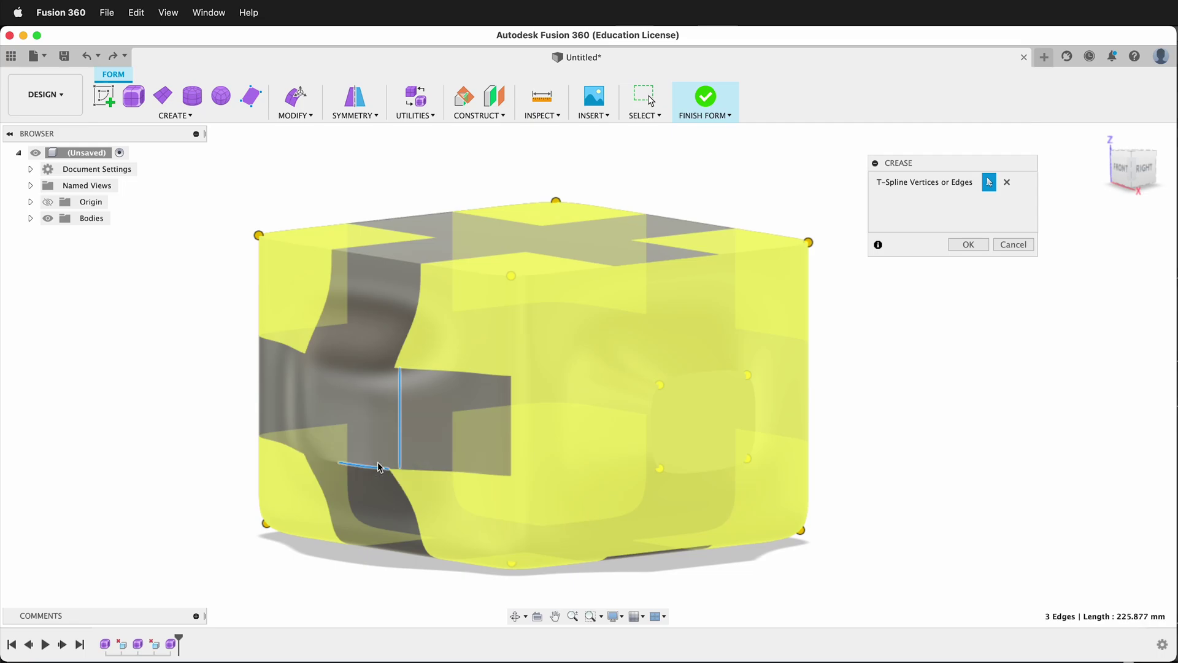
pyautogui.click(953, 244)
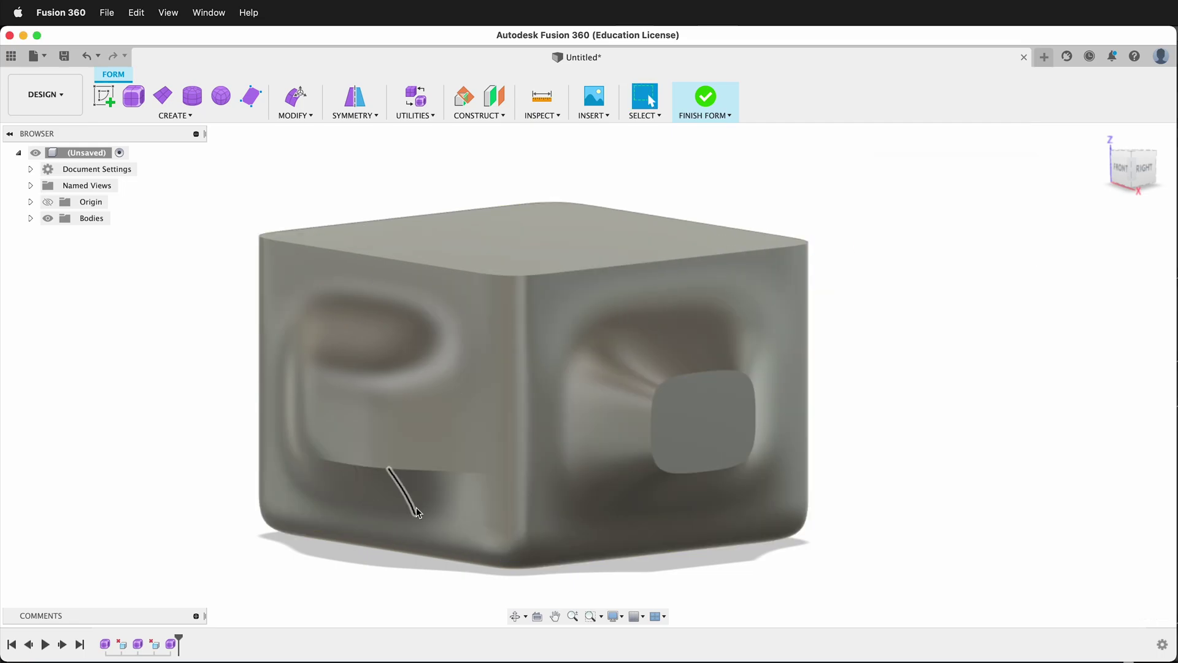
# - Inspect the creased bottom edge of the front bulge close up from below and from the side
pyautogui.keyDown('shift'); pyautogui.moveTo(416, 507); pyautogui.dragTo(435, 459, button='middle'); pyautogui.keyUp('shift')
pyautogui.scroll(5, 399, 370)
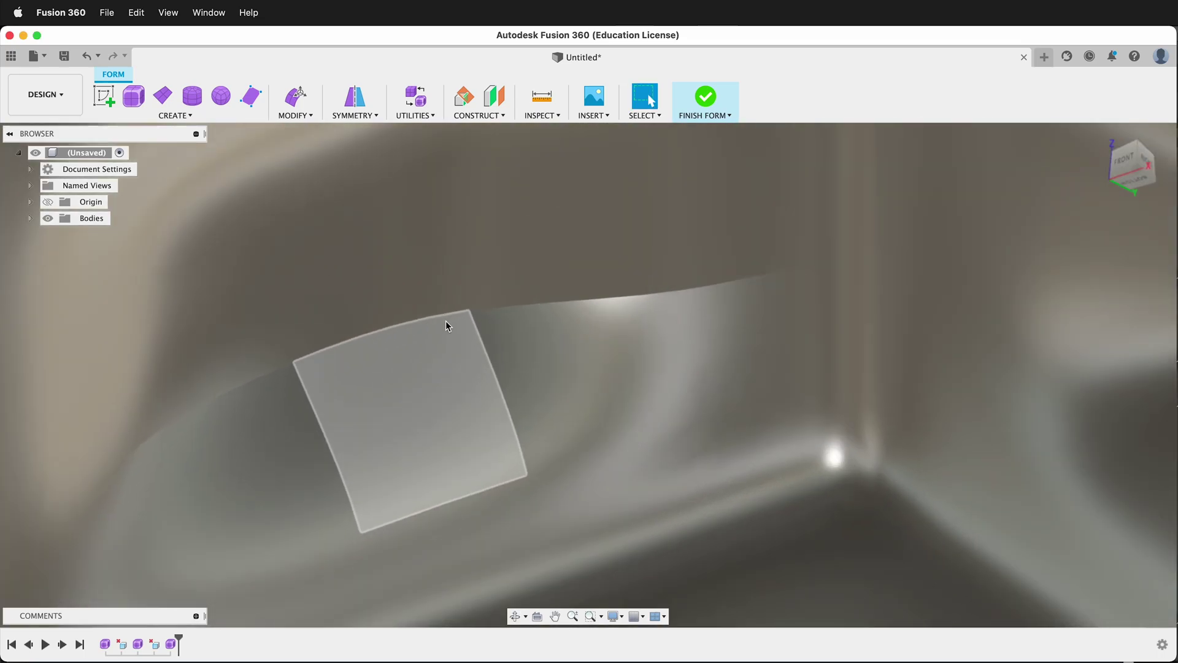
pyautogui.keyDown('shift'); pyautogui.moveTo(531, 319); pyautogui.dragTo(492, 259, button='middle'); pyautogui.keyUp('shift')
pyautogui.scroll(-2, 491, 259)
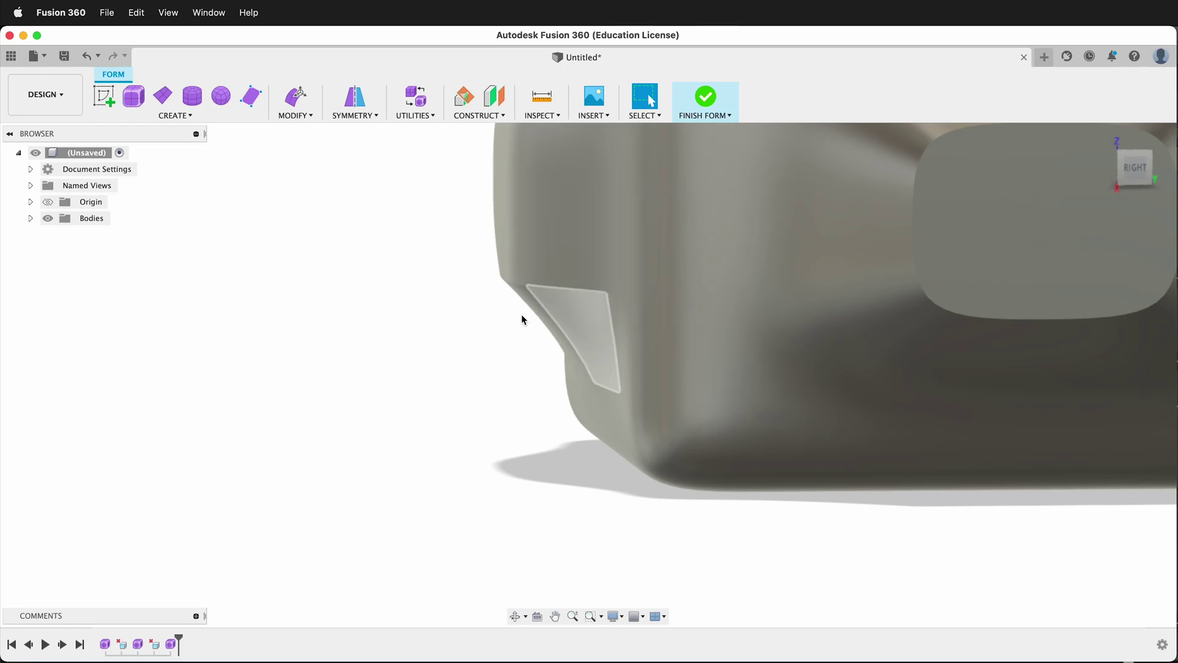
pyautogui.keyDown('shift'); pyautogui.moveTo(449, 331); pyautogui.dragTo(452, 332, button='middle'); pyautogui.keyUp('shift')
pyautogui.scroll(-2, 455, 335)
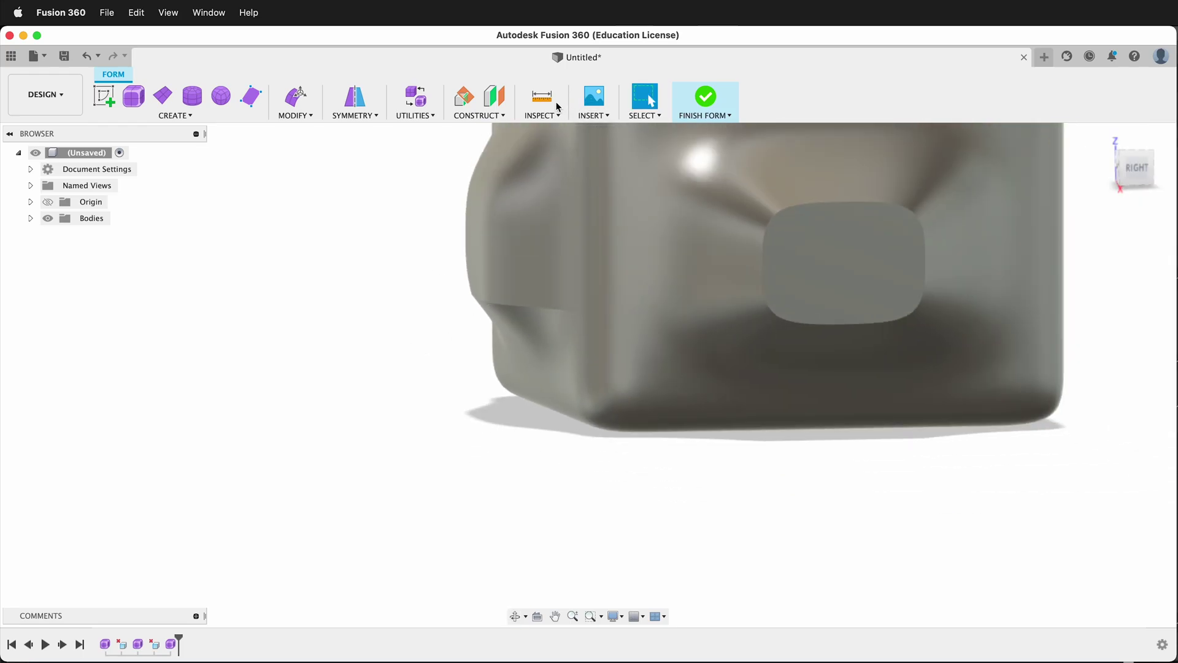
# - Apply a zebra analysis to the T-spline box body
pyautogui.click(550, 117)
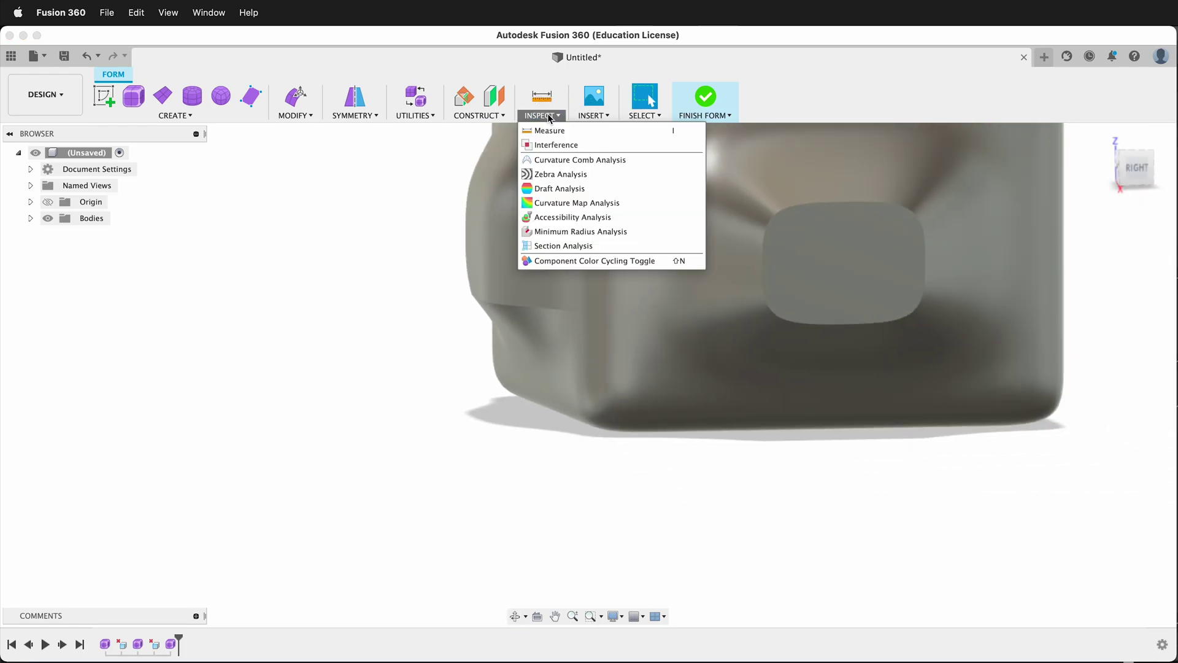
pyautogui.click(560, 175)
pyautogui.click(579, 330)
pyautogui.scroll(-2, 418, 377)
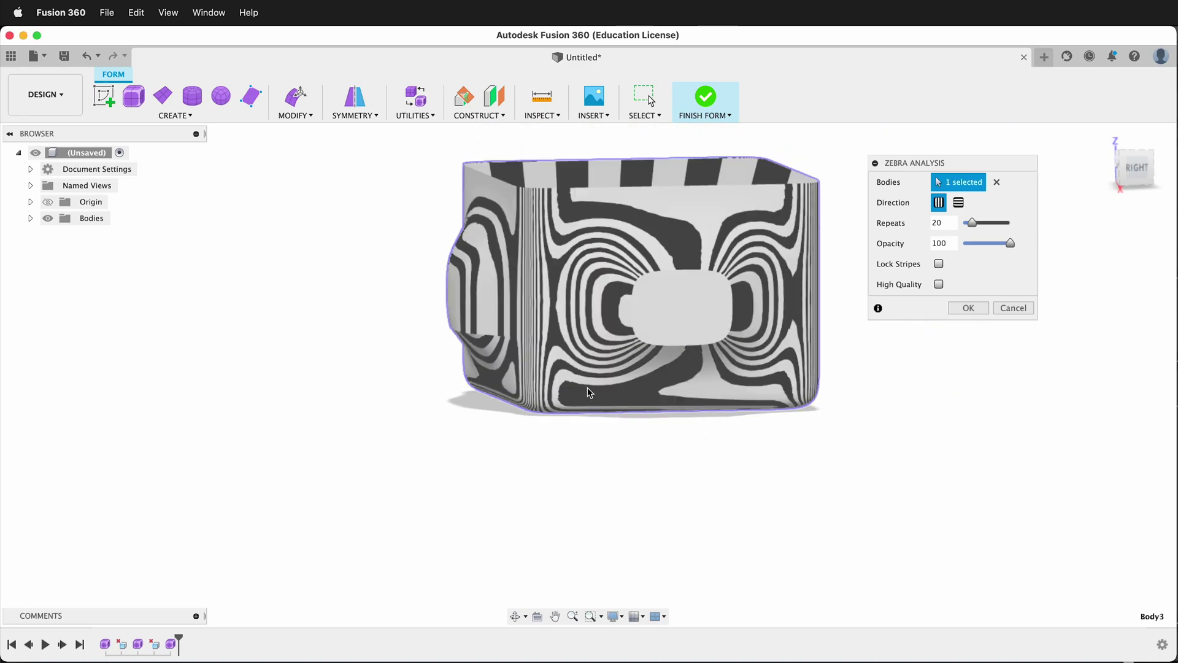
# - Examine the zebra stripes around the bulges, creased edges and rounded corners, and keep the analysis
pyautogui.keyDown('shift'); pyautogui.moveTo(588, 388); pyautogui.dragTo(644, 313, button='middle'); pyautogui.keyUp('shift')
pyautogui.scroll(5, 646, 298)
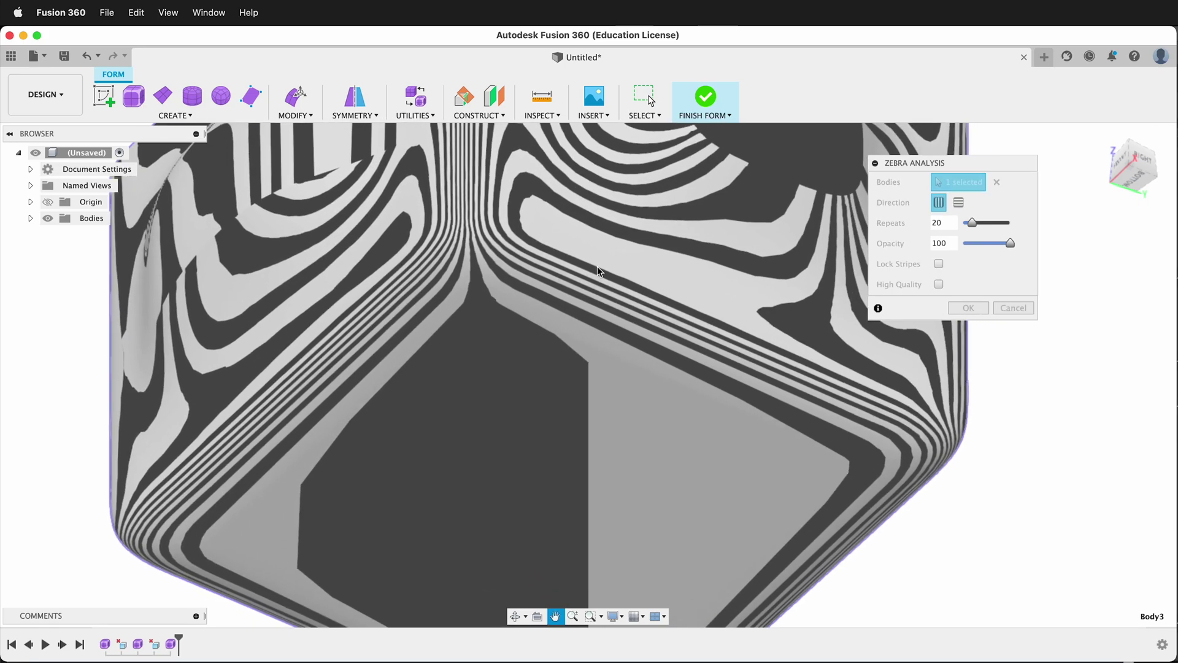
pyautogui.moveTo(598, 266); pyautogui.dragTo(555, 307, button='middle')
pyautogui.moveTo(570, 229); pyautogui.dragTo(589, 452, button='middle')
pyautogui.keyDown('shift'); pyautogui.moveTo(655, 354); pyautogui.dragTo(547, 406, button='middle'); pyautogui.keyUp('shift')
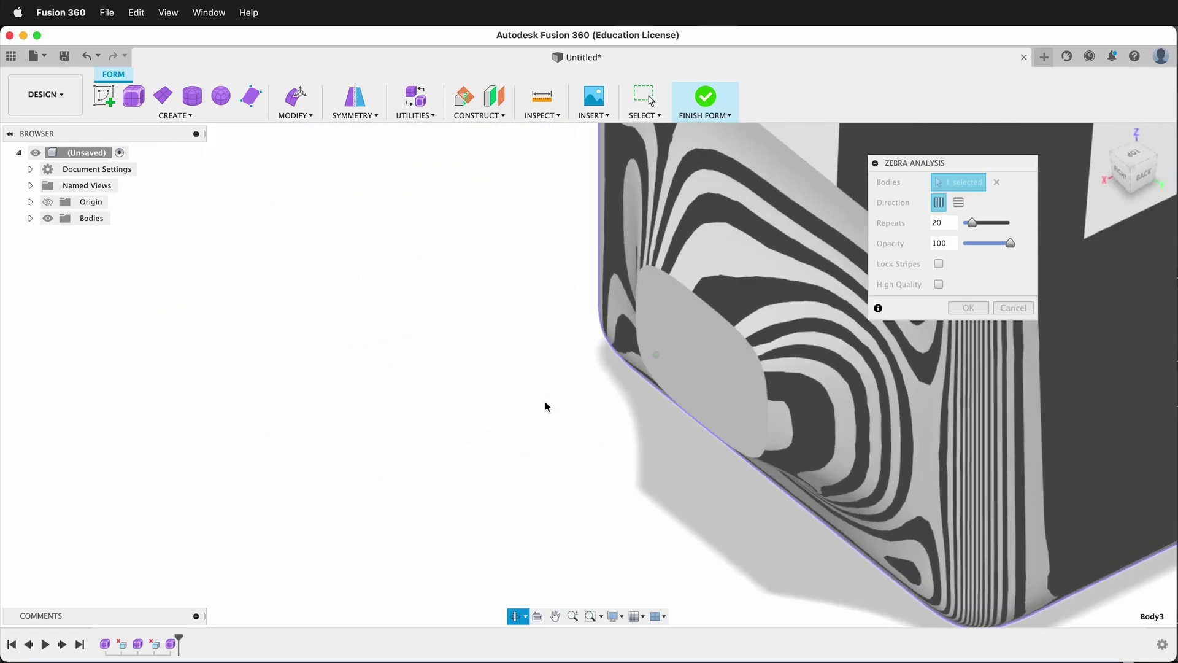
pyautogui.scroll(-5, 710, 385)
pyautogui.moveTo(782, 280); pyautogui.dragTo(637, 331, button='middle')
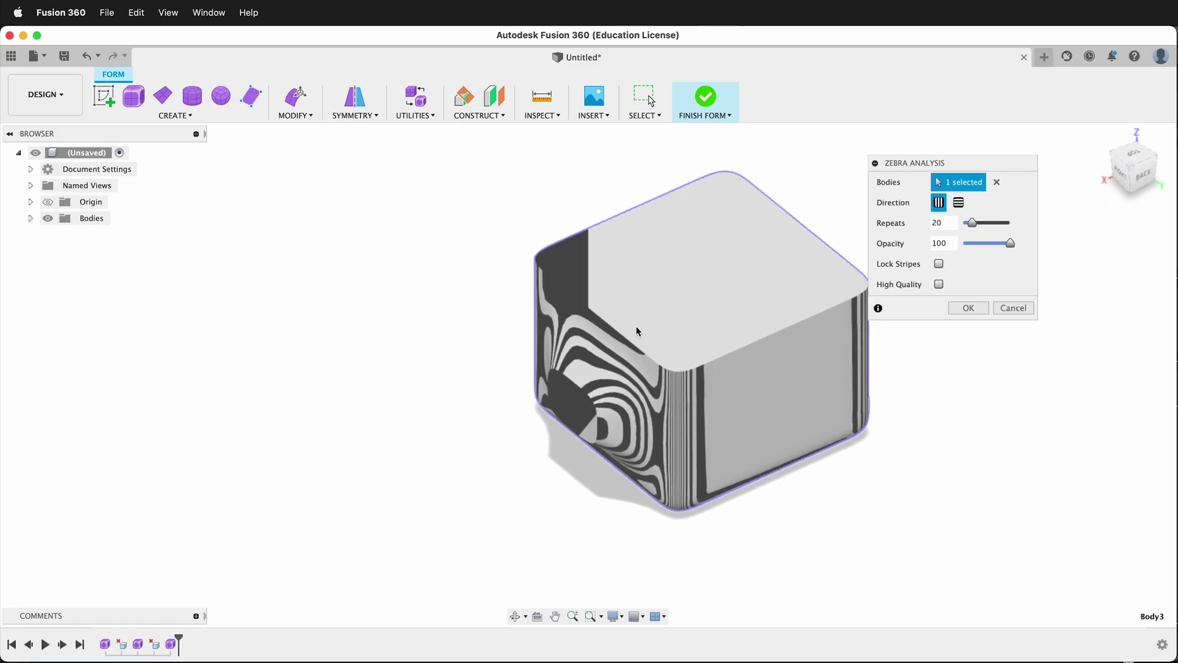
pyautogui.scroll(5, 768, 300)
pyautogui.keyDown('shift'); pyautogui.moveTo(768, 300); pyautogui.dragTo(819, 334, button='middle'); pyautogui.keyUp('shift')
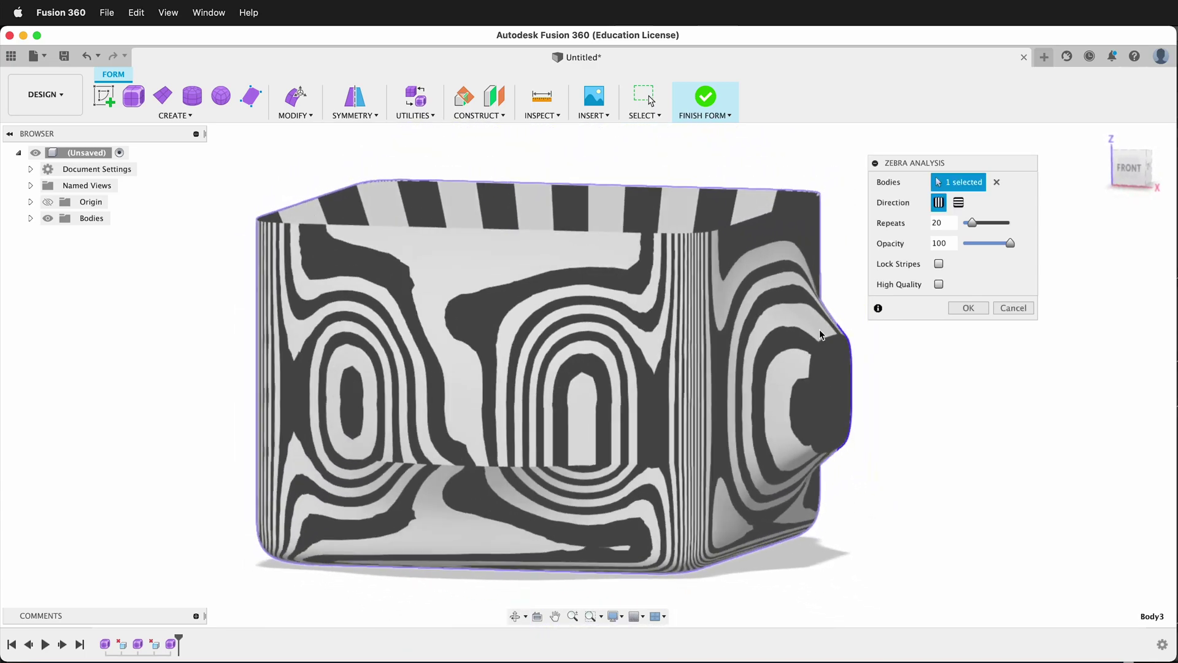
pyautogui.scroll(5, 405, 473)
pyautogui.keyDown('shift'); pyautogui.moveTo(519, 485); pyautogui.dragTo(604, 522, button='middle'); pyautogui.keyUp('shift')
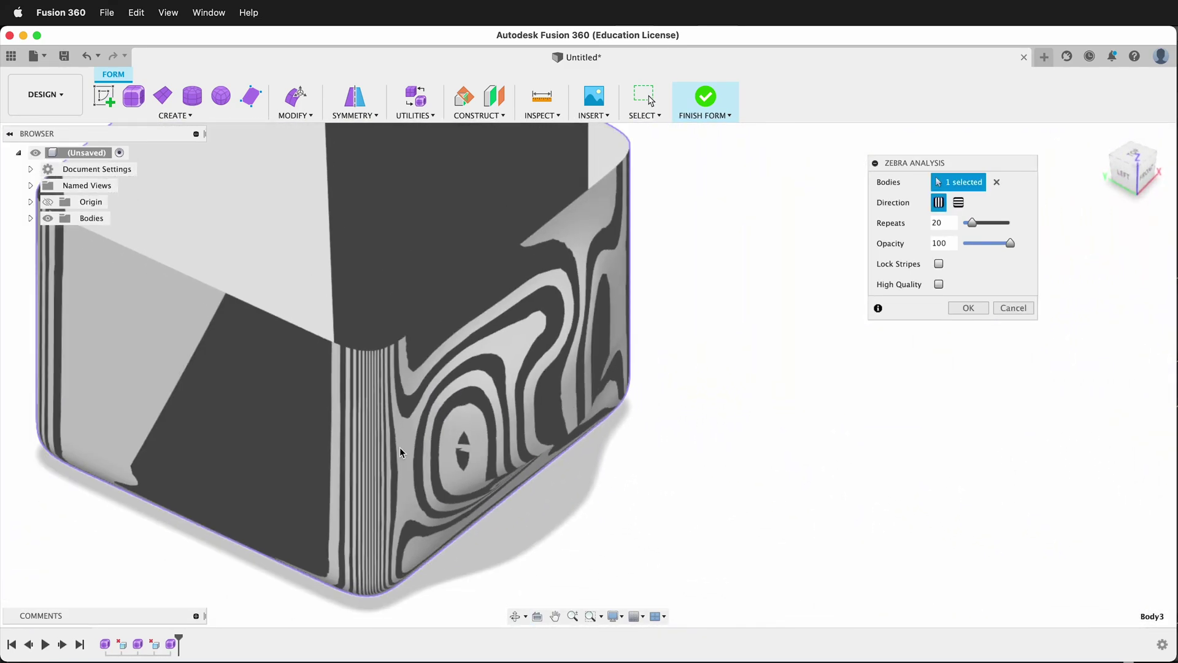
pyautogui.keyDown('shift'); pyautogui.moveTo(401, 423); pyautogui.dragTo(426, 425, button='middle'); pyautogui.keyUp('shift')
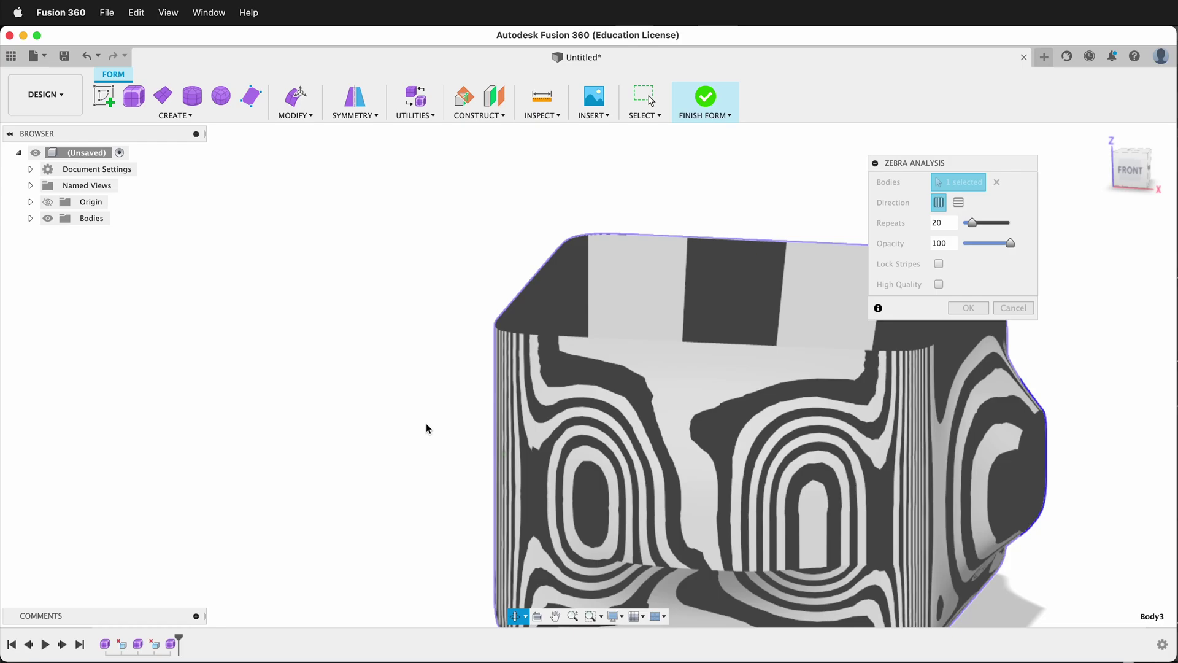
pyautogui.moveTo(663, 491); pyautogui.dragTo(552, 398, button='middle')
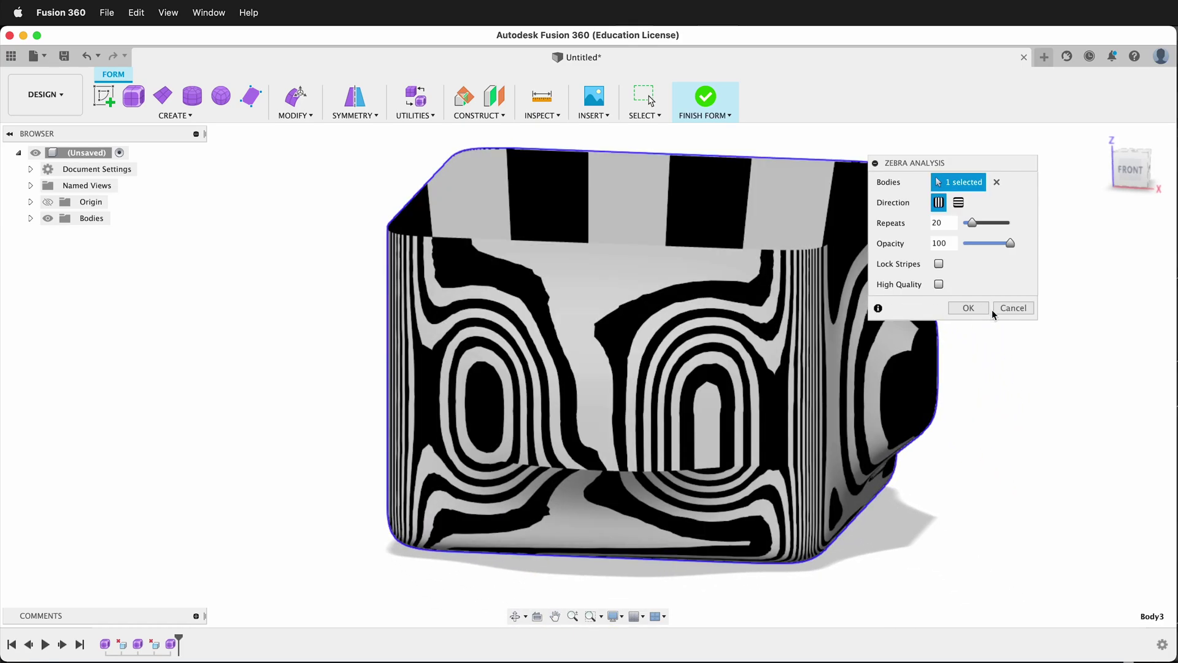
pyautogui.click(968, 307)
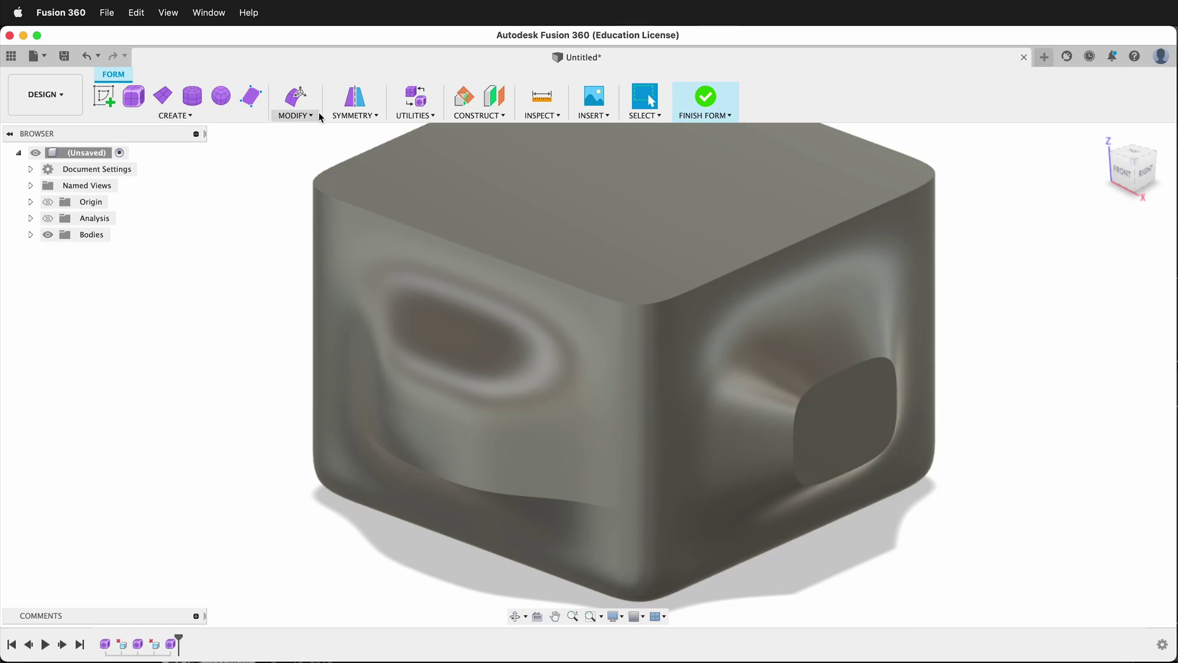
# - Uncrease the top rim edges on both sides of the corner where the front and right sides meet
pyautogui.click(297, 117)
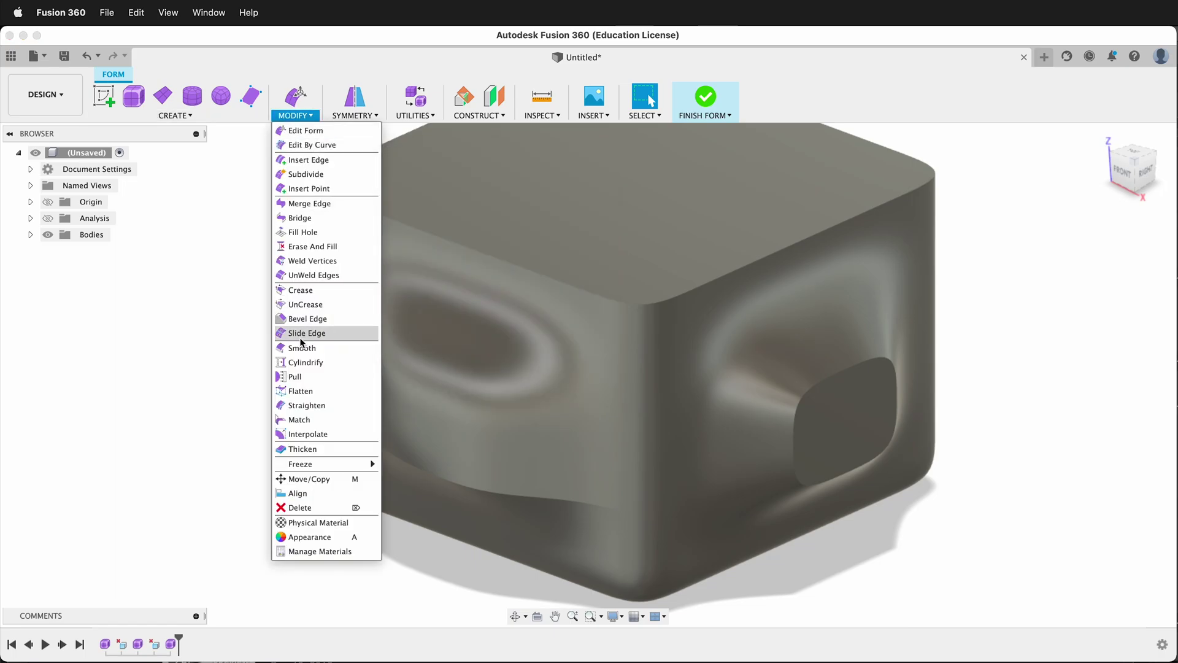
pyautogui.click(300, 304)
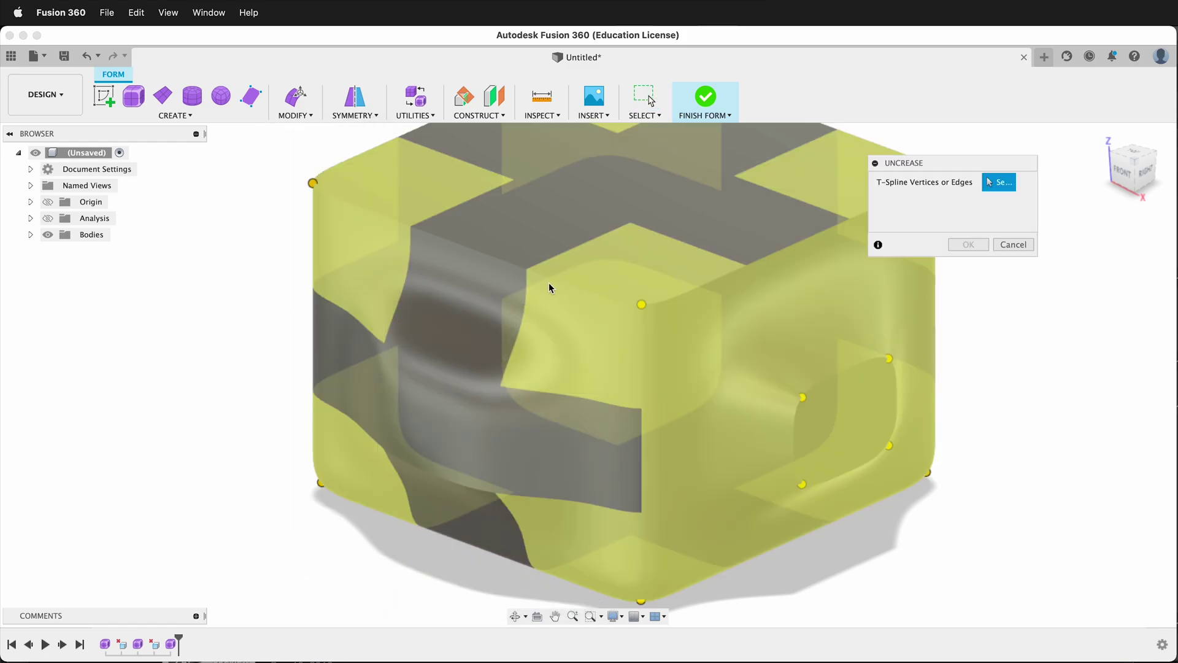
pyautogui.click(550, 276)
pyautogui.click(621, 303)
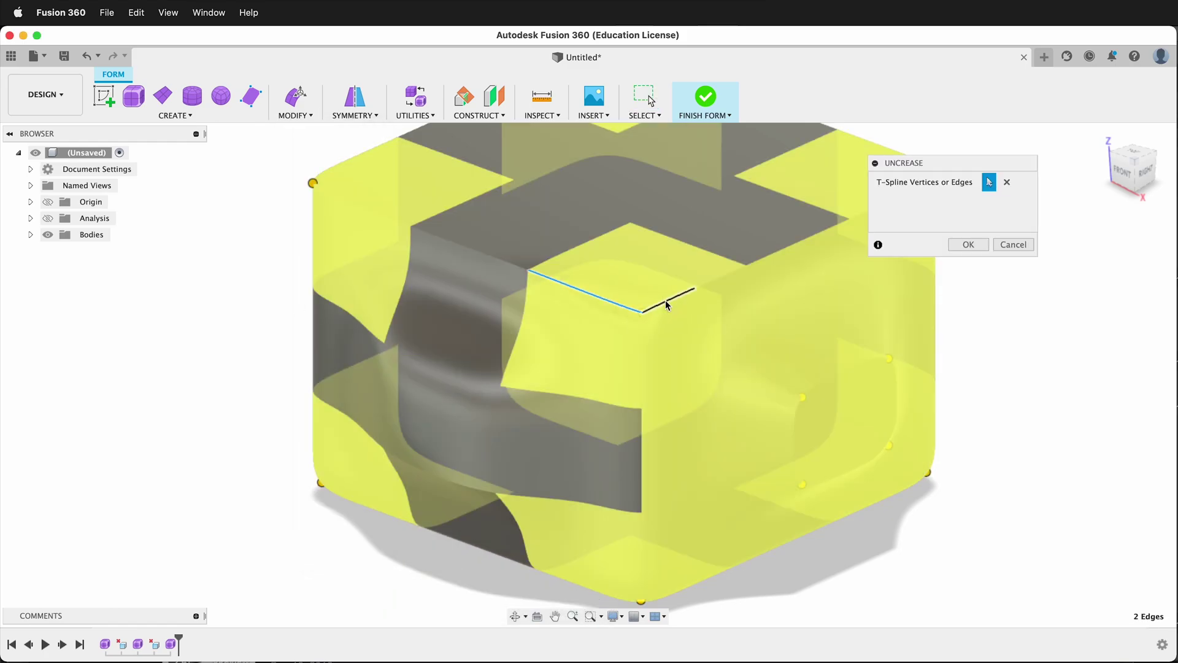
pyautogui.click(665, 302)
pyautogui.click(968, 244)
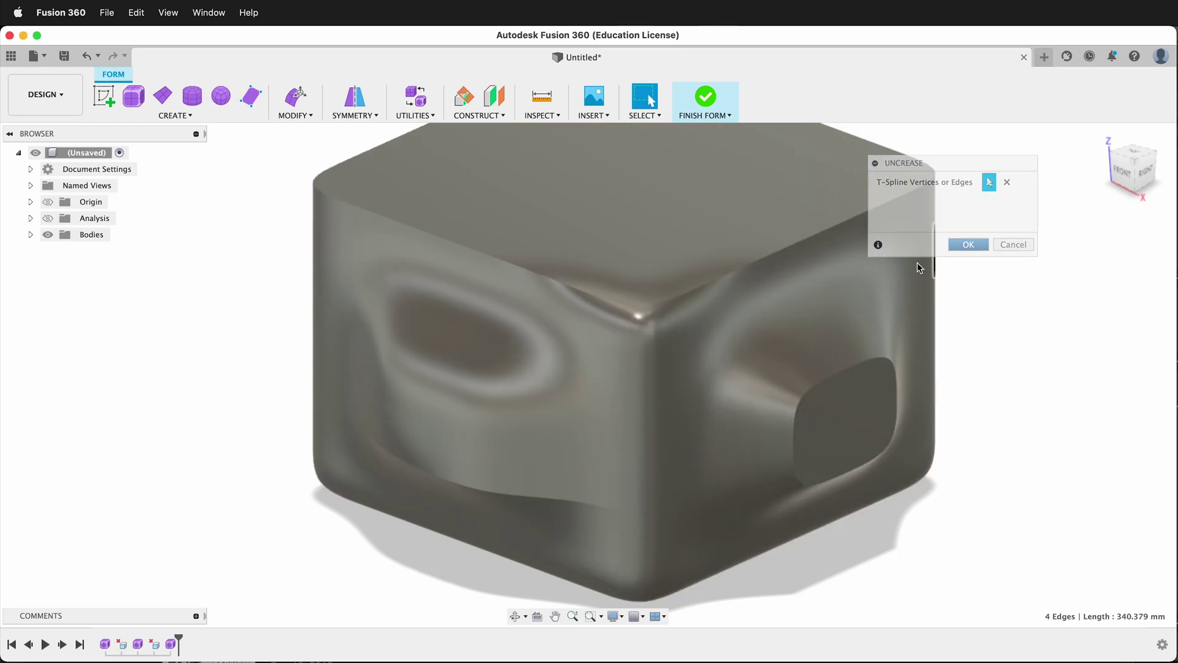
# - Start another zebra analysis and examine the stripes around the uncreased top corner
pyautogui.moveTo(544, 381)
pyautogui.keyDown('shift'); pyautogui.mouseDown(button='middle')
pyautogui.moveTo(462, 389)
pyautogui.moveTo(550, 203)
pyautogui.mouseUp(button='middle'); pyautogui.keyUp('shift')
pyautogui.click(552, 116)
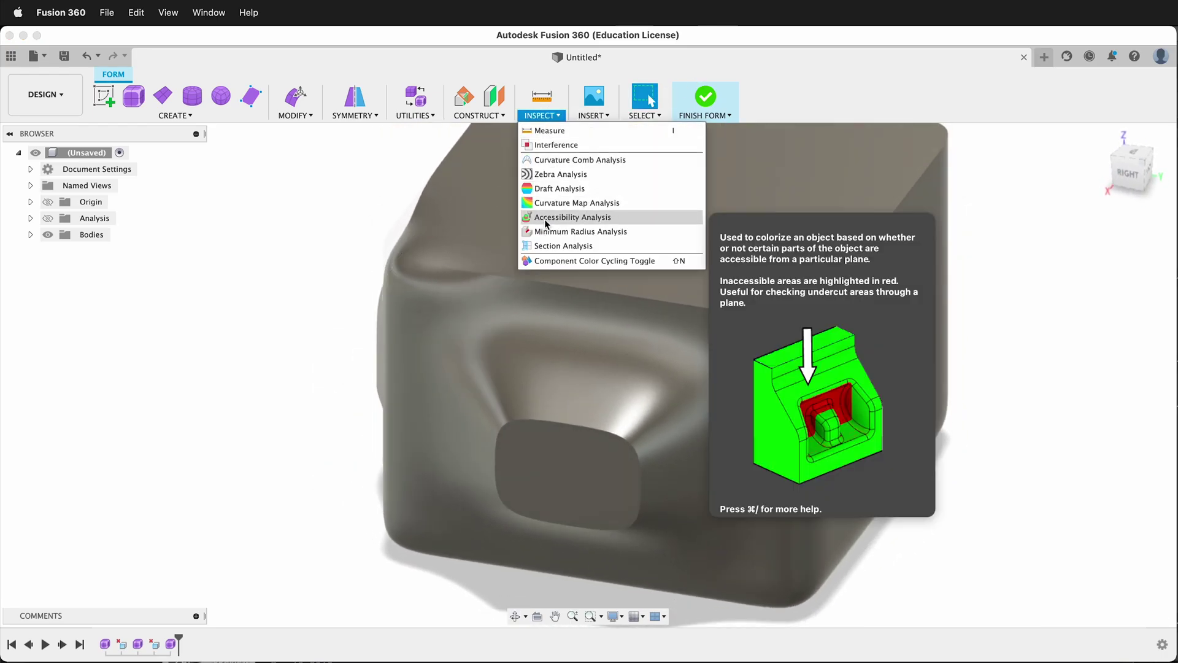
pyautogui.click(556, 175)
pyautogui.keyDown('shift'); pyautogui.moveTo(425, 330); pyautogui.dragTo(671, 319, button='middle'); pyautogui.keyUp('shift')
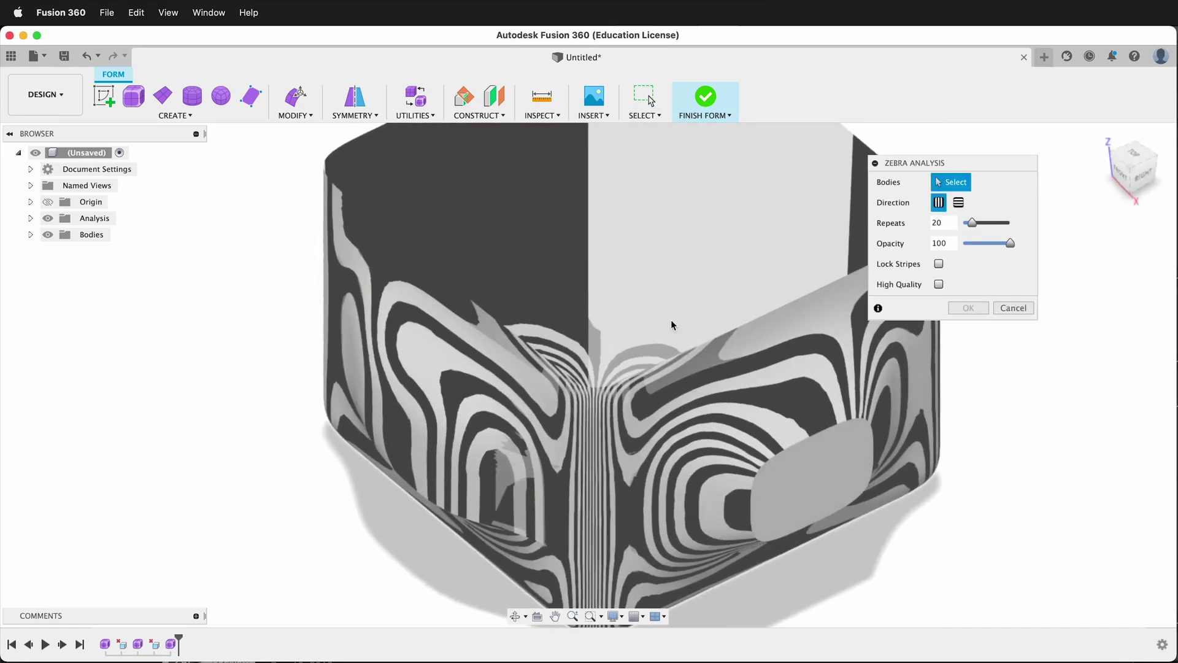